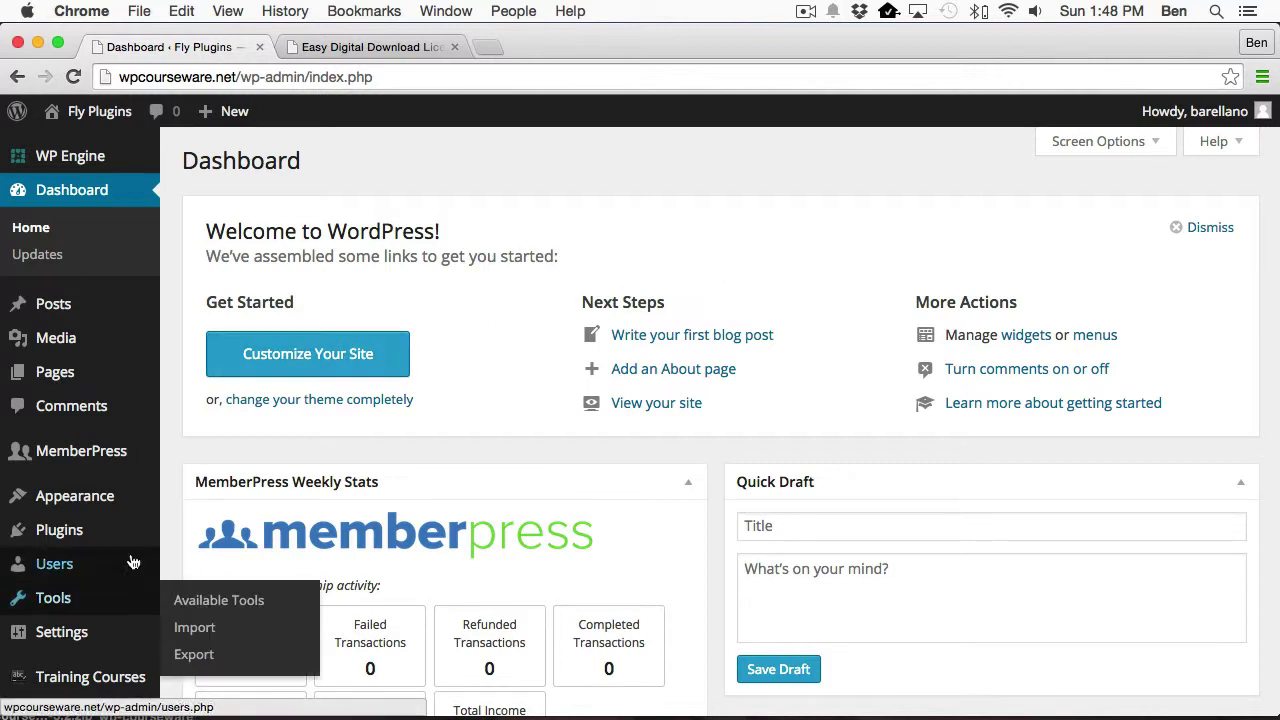
Check the Installed Plugins list for five active plugins, including the WP Courseware – MemberPress Add On.
{"action": "left_click", "coordinate": [70, 535]}
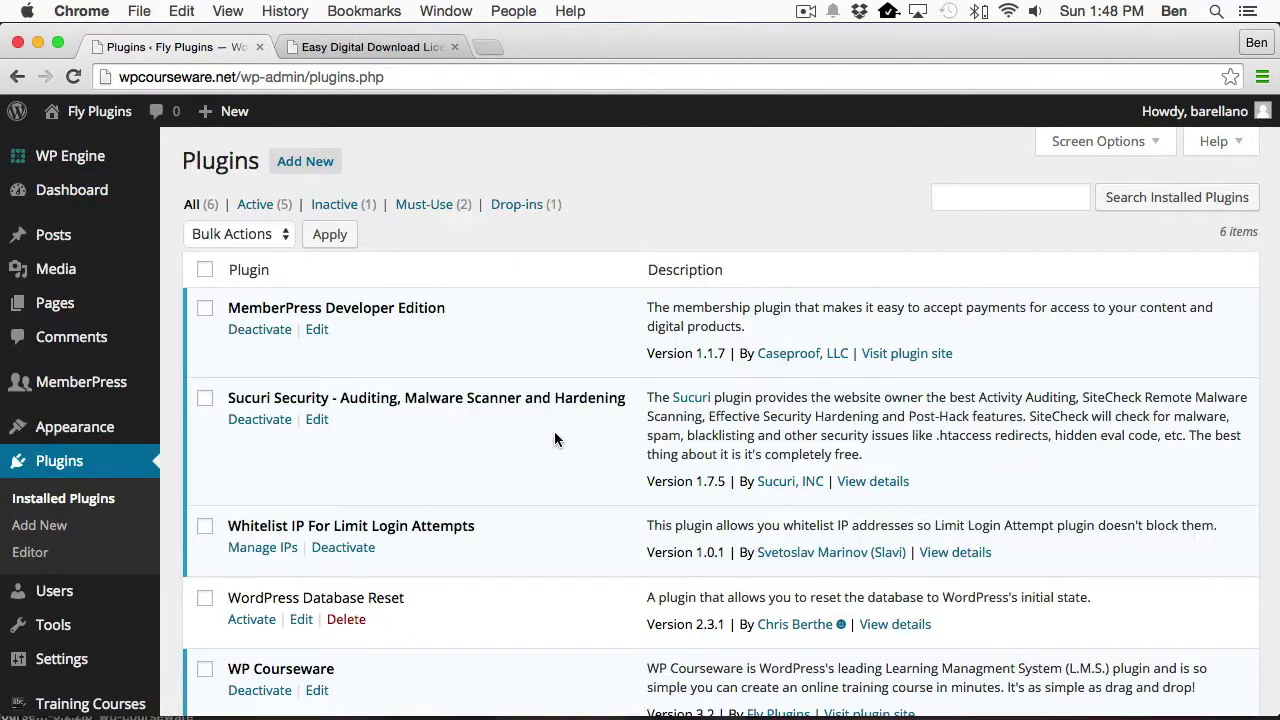
{"action": "scroll", "coordinate": [570, 509], "scroll_direction": "down", "scroll_amount": 2}
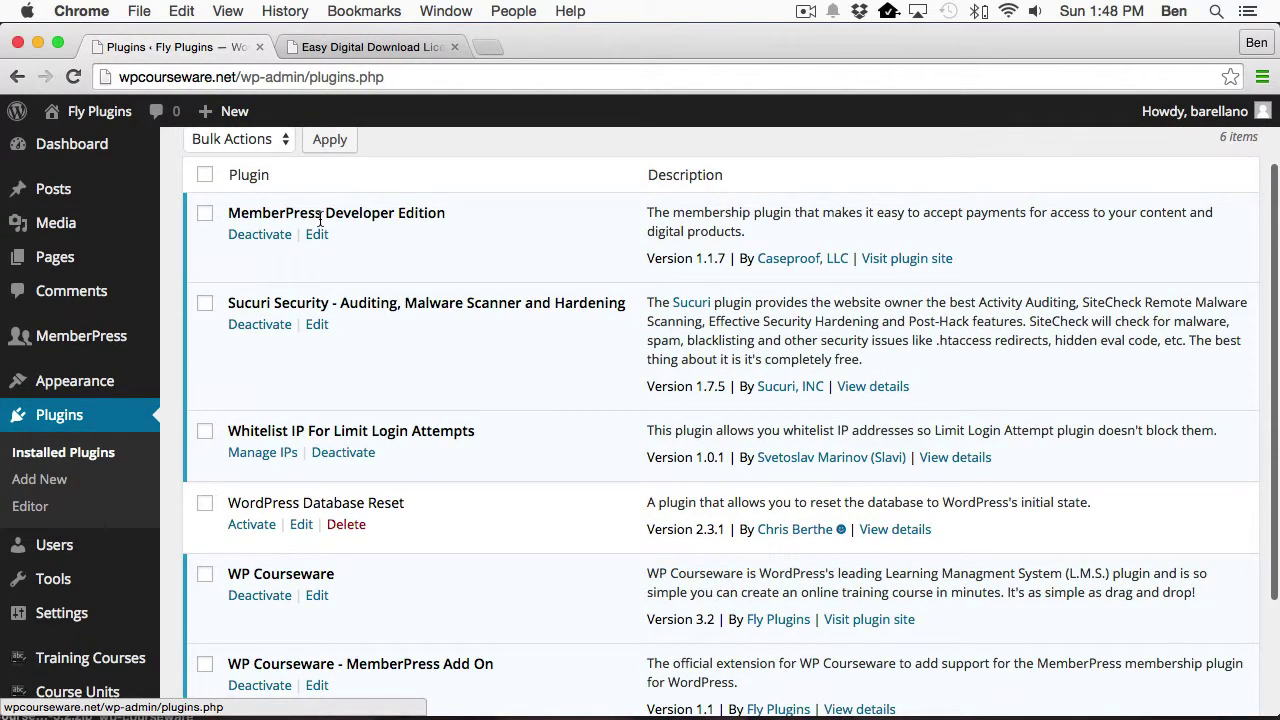
{"action": "scroll", "coordinate": [503, 601], "scroll_direction": "down", "scroll_amount": 3}
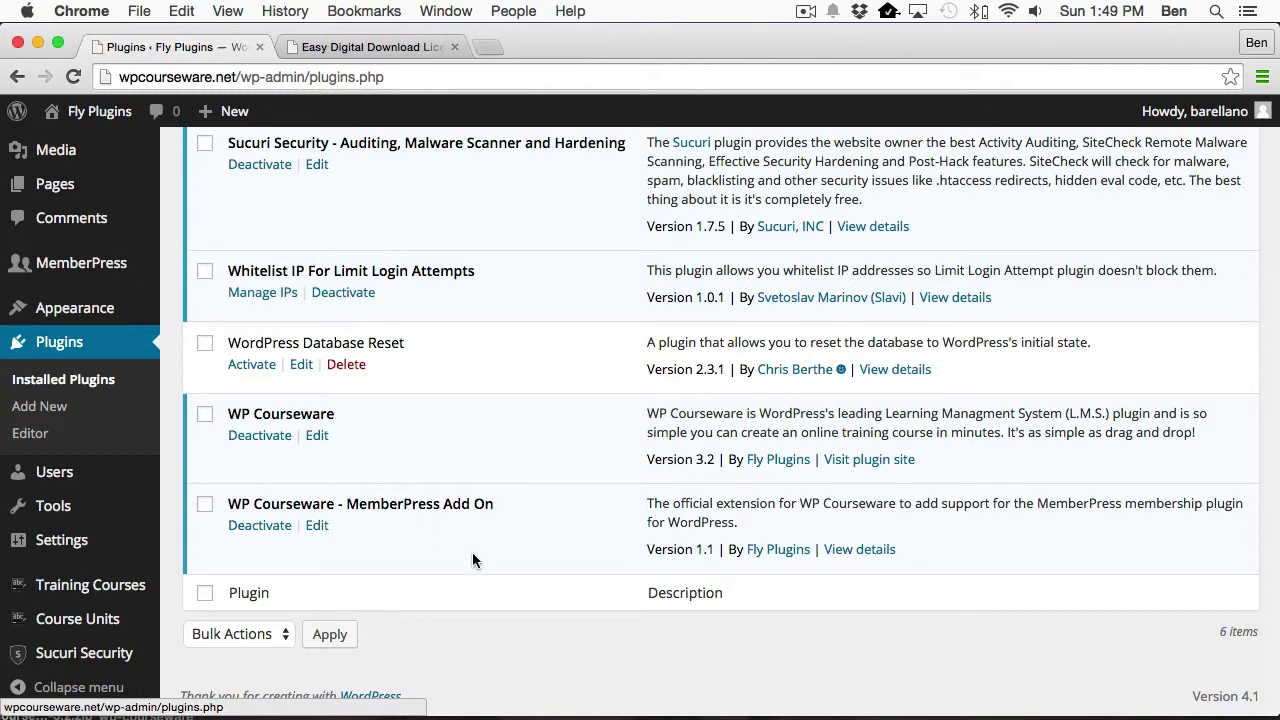
{"action": "scroll", "coordinate": [558, 508], "scroll_direction": "up", "scroll_amount": 5}
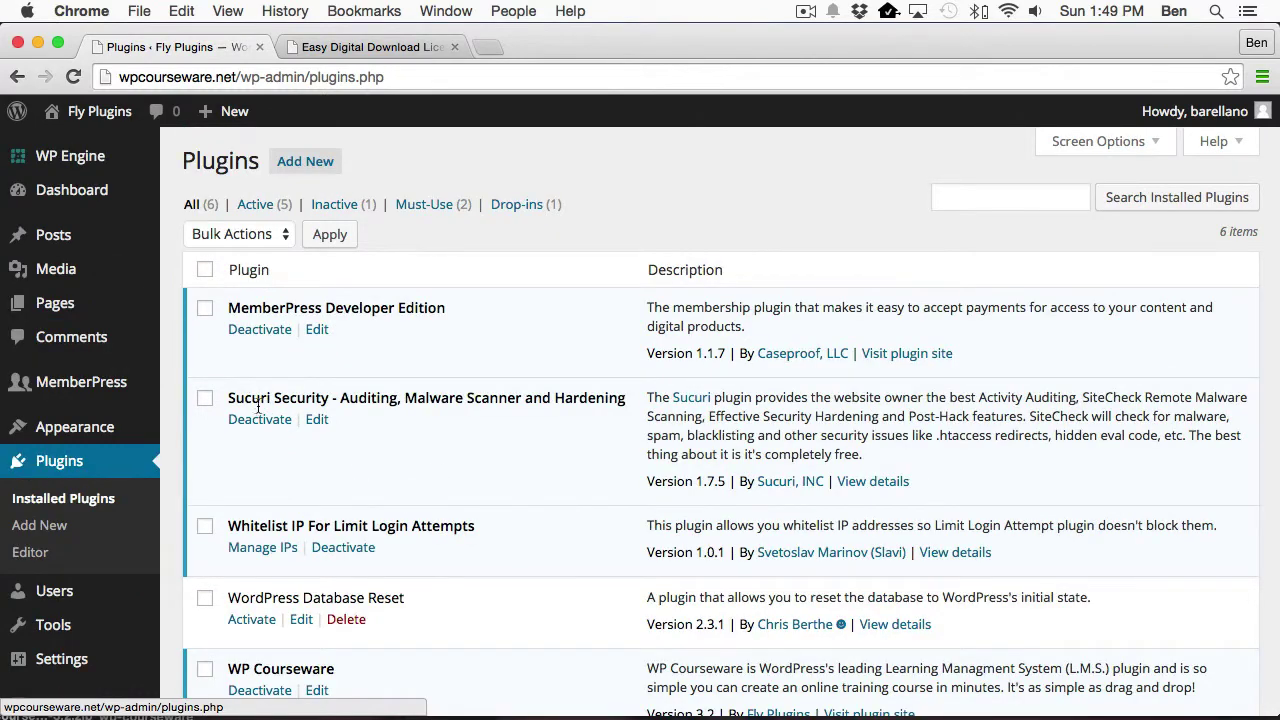
{"action": "mouse_move", "coordinate": [62, 382]}
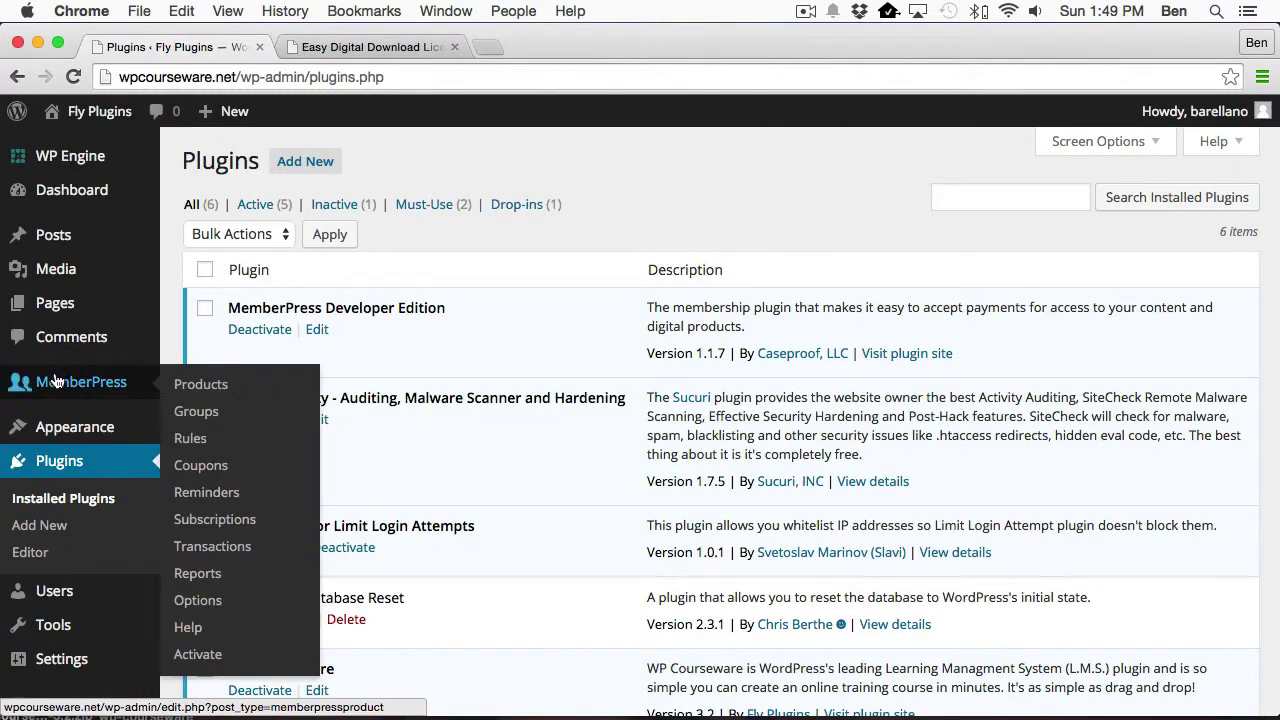
Review the MemberPress products A ($5), B ($10) and C ($20).
{"action": "left_click", "coordinate": [210, 386]}
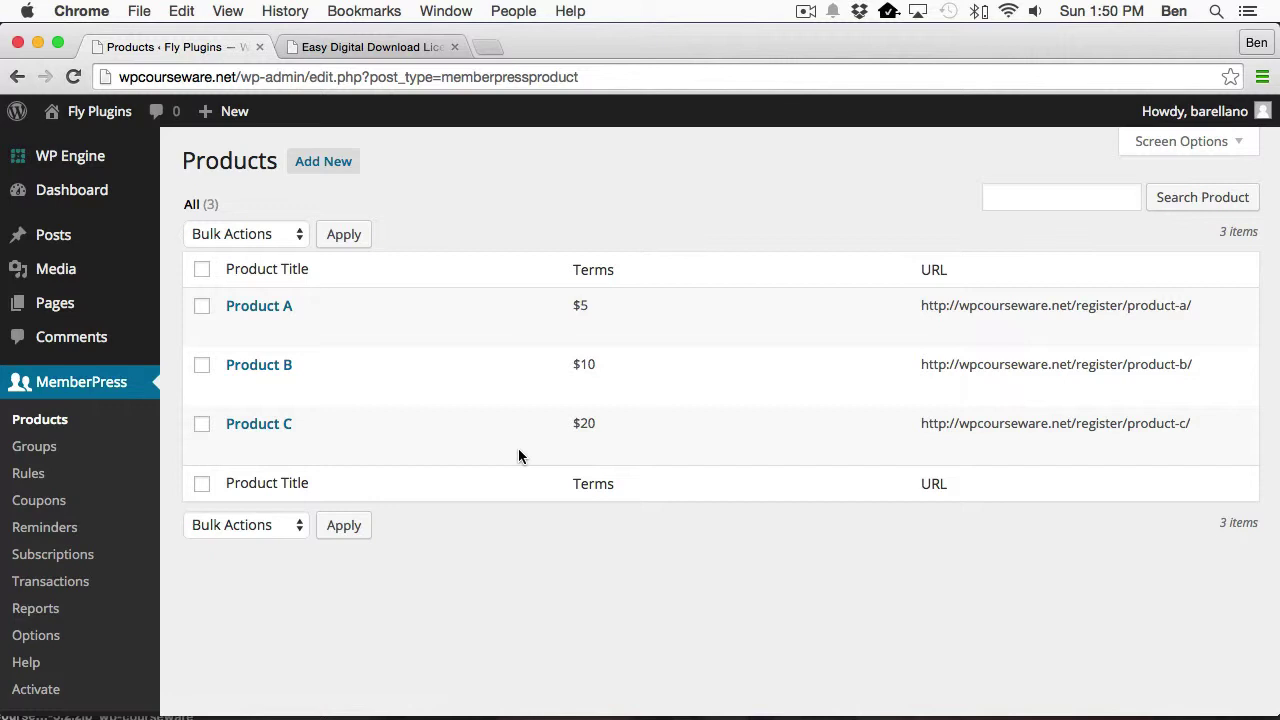
{"action": "scroll", "coordinate": [510, 462], "scroll_direction": "down", "scroll_amount": 5}
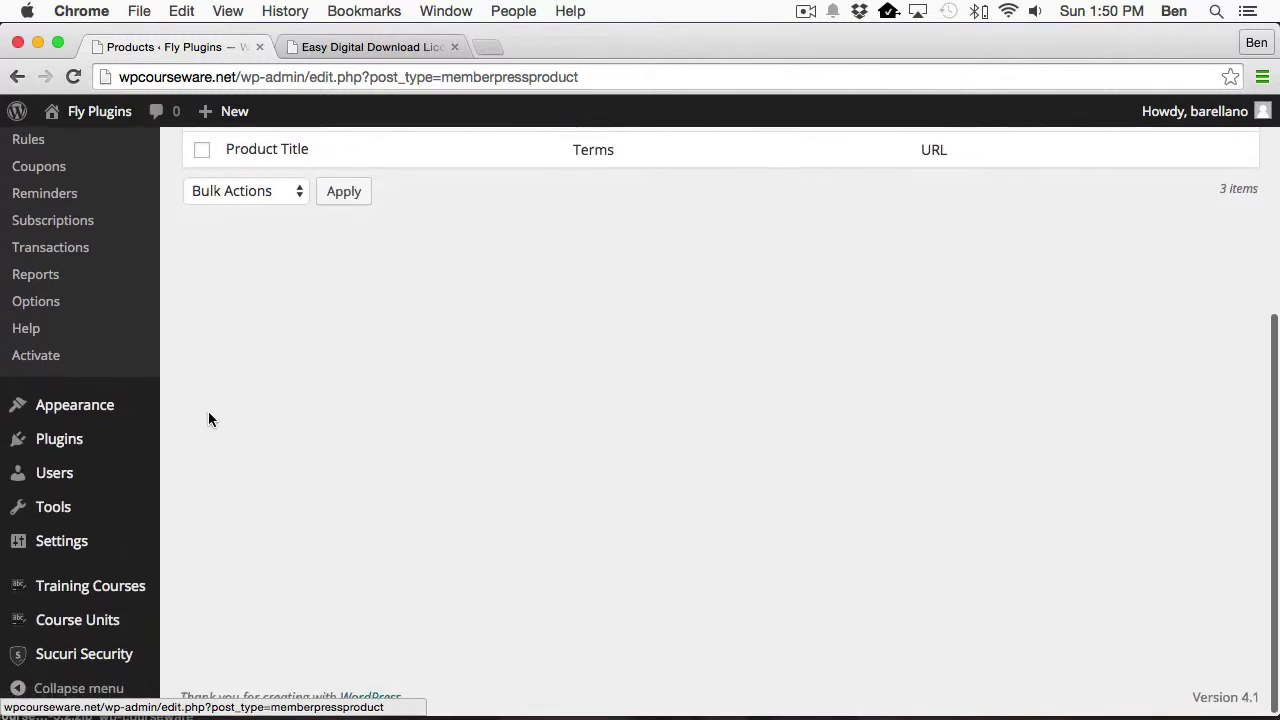
{"action": "mouse_move", "coordinate": [128, 587]}
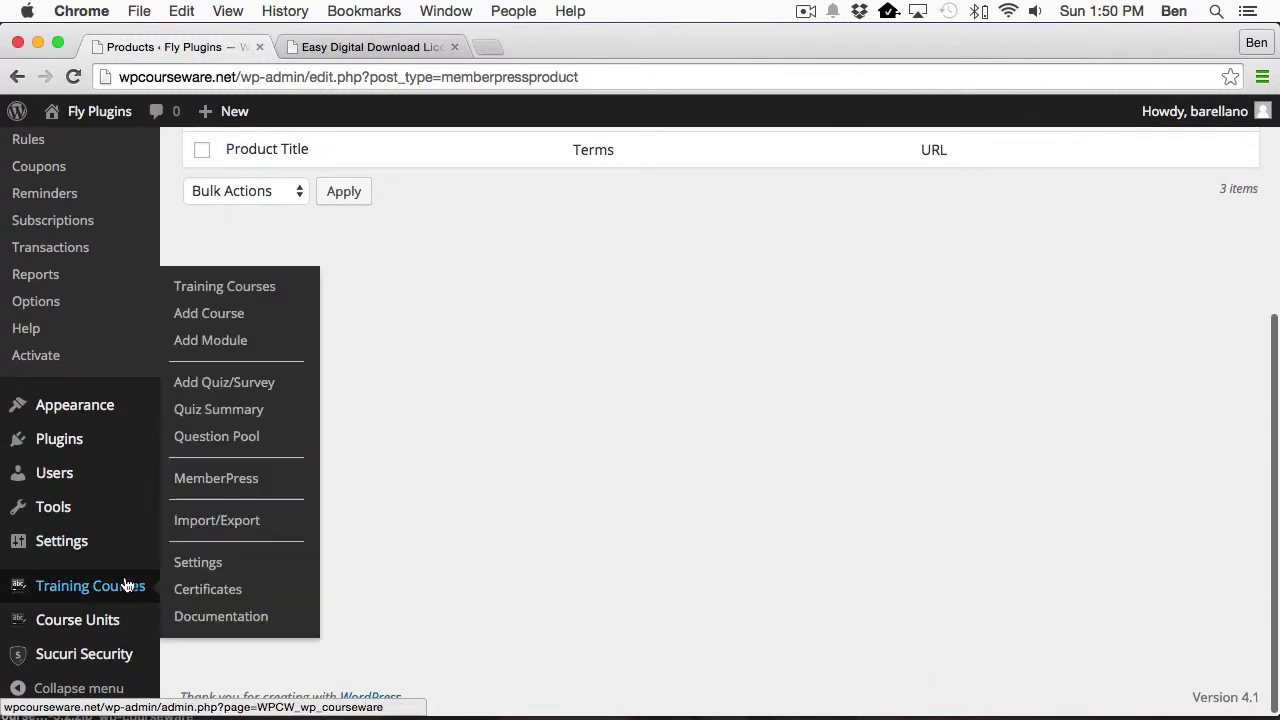
{"action": "left_click", "coordinate": [226, 287]}
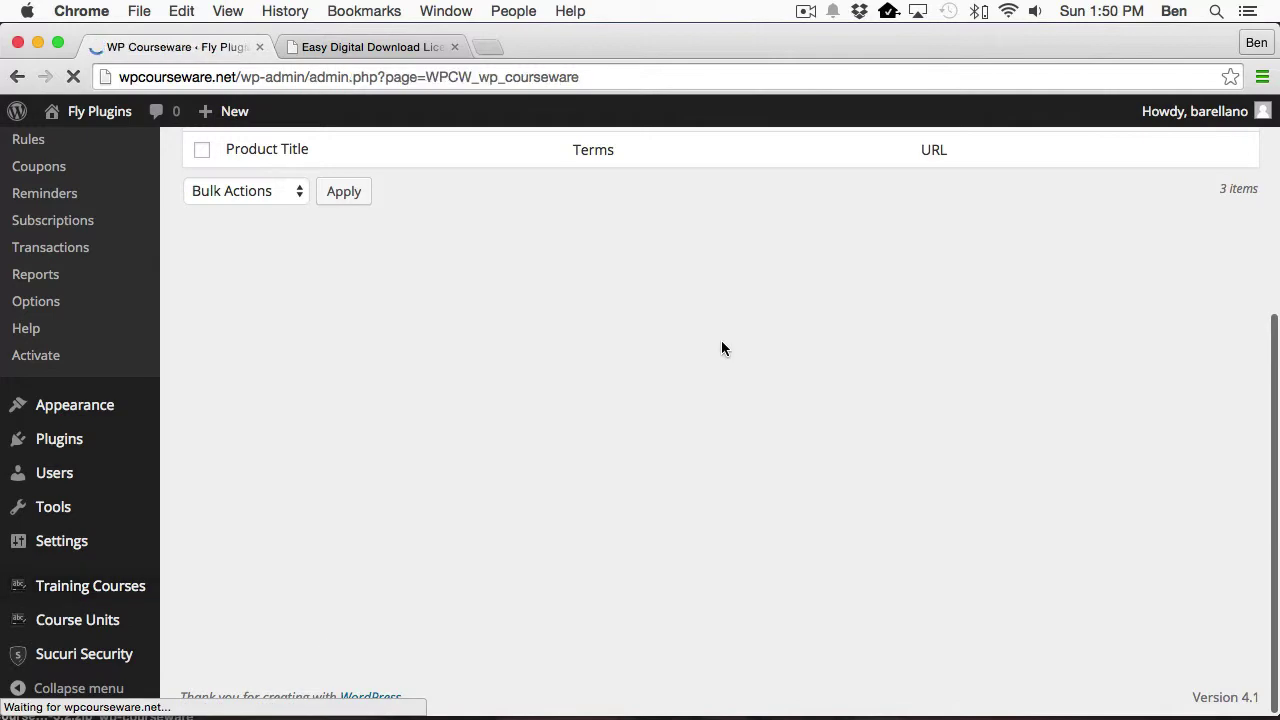
{"action": "scroll", "coordinate": [516, 442], "scroll_direction": "down", "scroll_amount": 2}
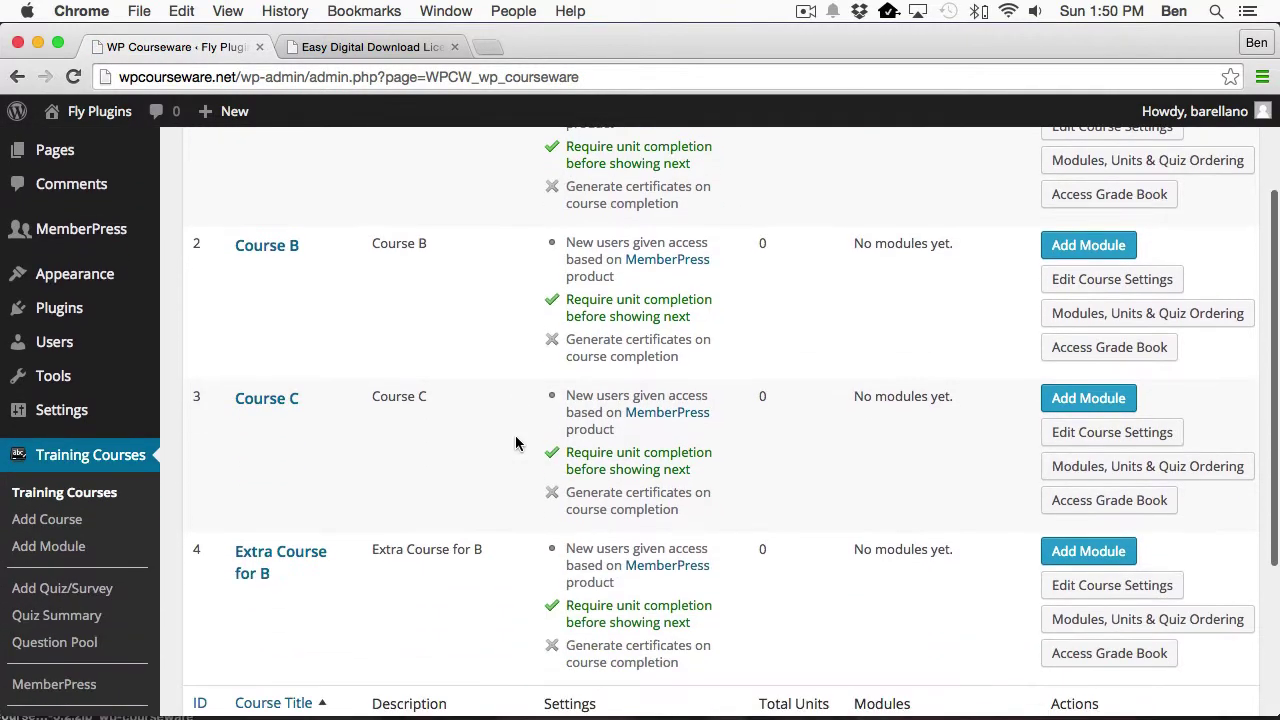
{"action": "scroll", "coordinate": [516, 442], "scroll_direction": "up", "scroll_amount": 1}
{"action": "scroll", "coordinate": [515, 440], "scroll_direction": "up", "scroll_amount": 1}
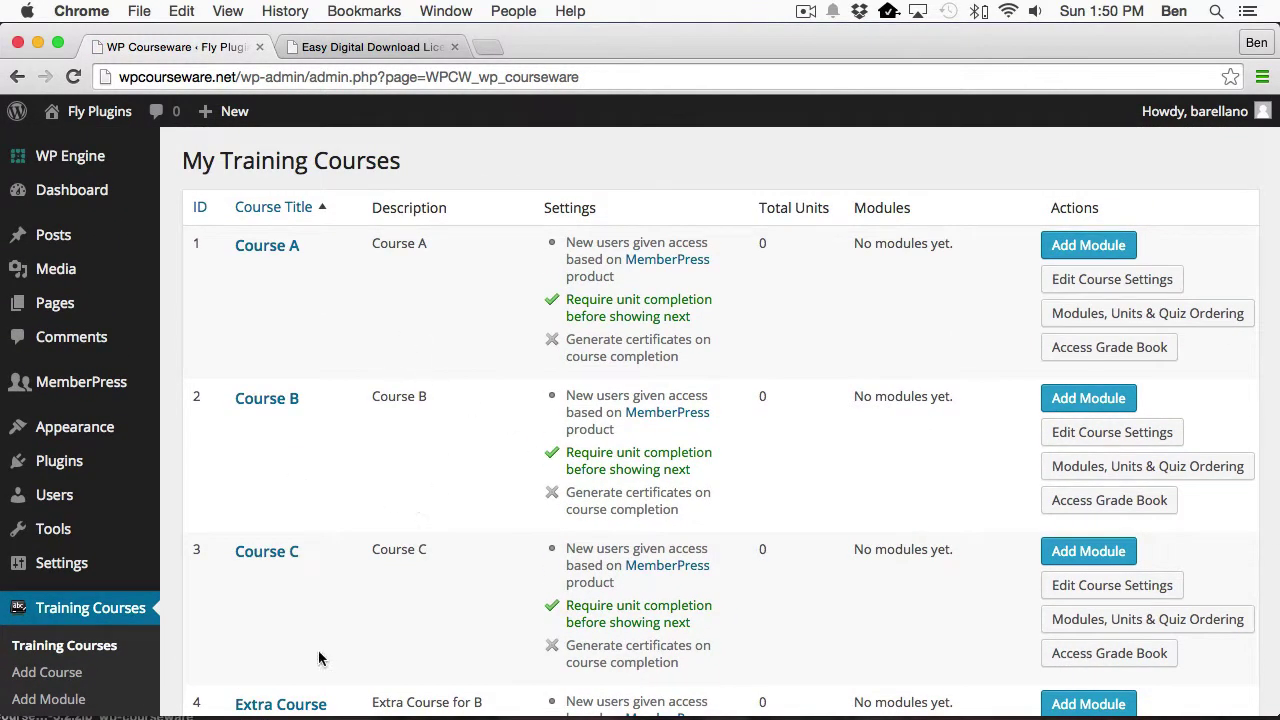
{"action": "scroll", "coordinate": [451, 585], "scroll_direction": "down", "scroll_amount": 5}
{"action": "scroll", "coordinate": [451, 585], "scroll_direction": "down", "scroll_amount": 1}
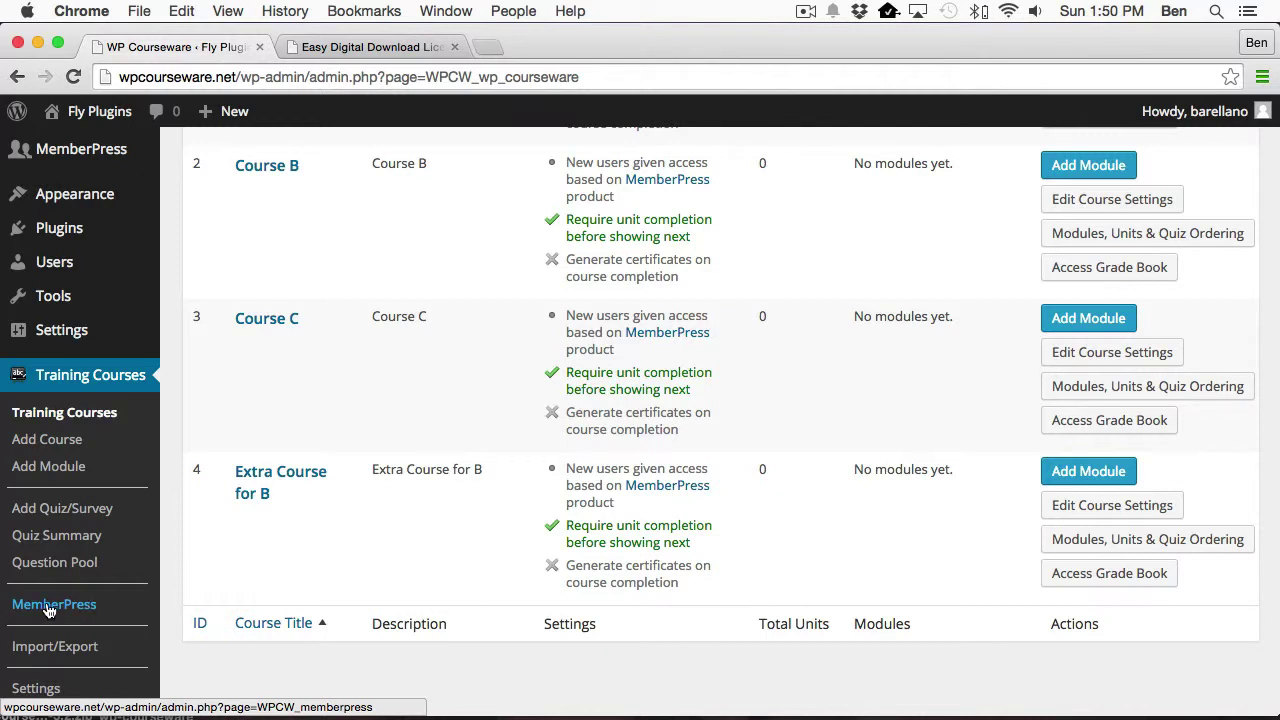
Review the MemberPress course access summary and open Product A's course access editing page.
{"action": "left_click", "coordinate": [48, 607]}
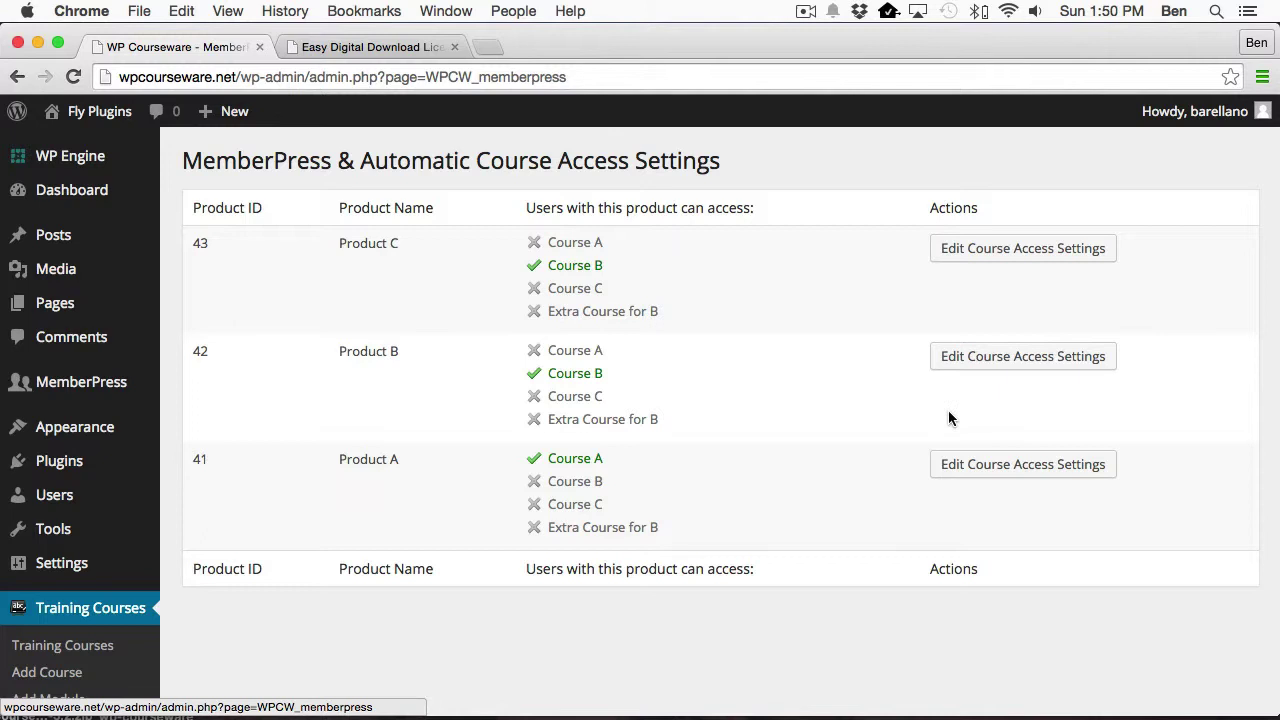
{"action": "left_click", "coordinate": [1022, 472]}
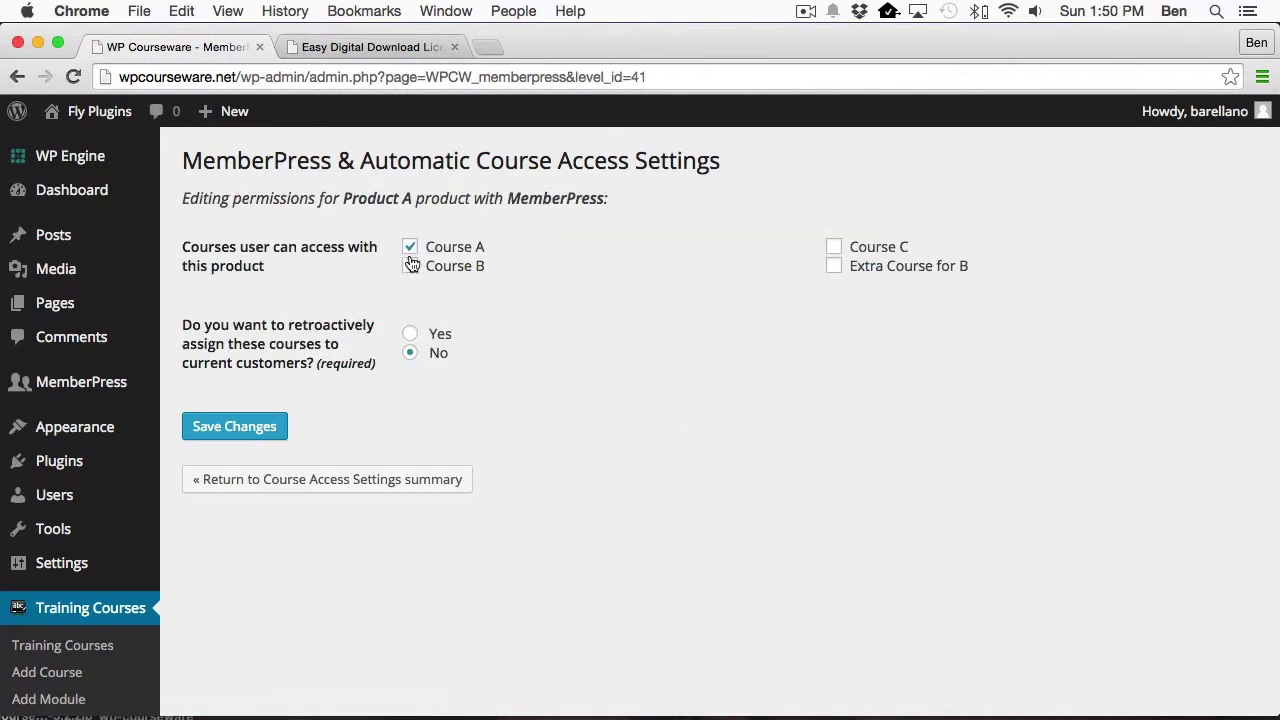
Save Product A granting only Course A, with retroactive assignment left at No.
{"action": "left_click", "coordinate": [410, 266]}
{"action": "left_click", "coordinate": [834, 247]}
{"action": "left_click", "coordinate": [833, 266]}
{"action": "left_click", "coordinate": [834, 247]}
{"action": "left_click", "coordinate": [834, 266]}
{"action": "left_click", "coordinate": [410, 266]}
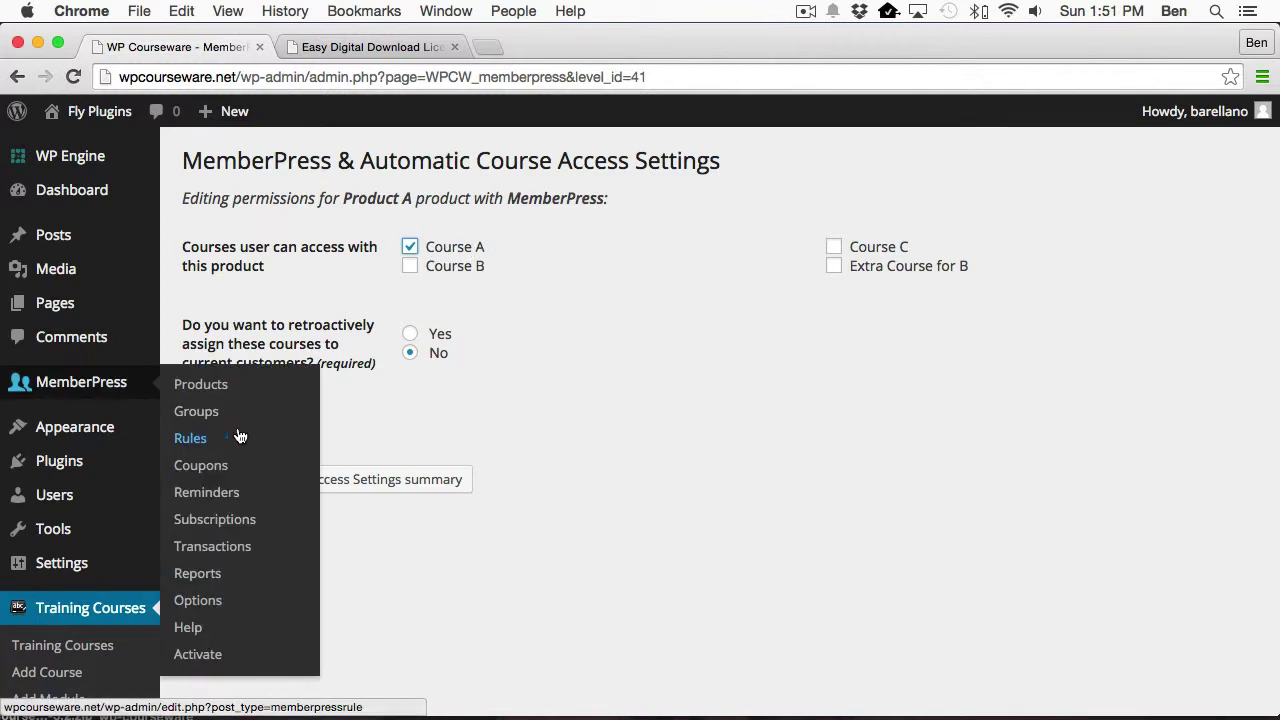
{"action": "left_click", "coordinate": [250, 418]}
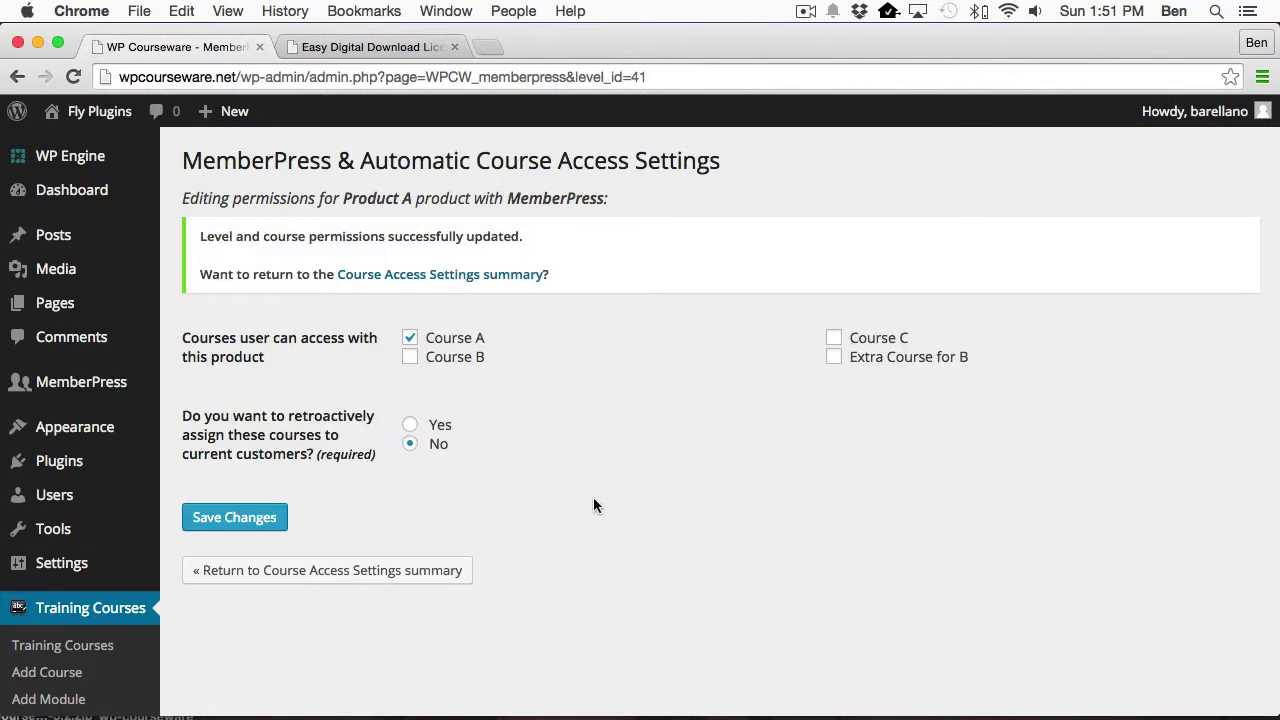
Return to the course access summary listing Product A with only Course A.
{"action": "left_click", "coordinate": [357, 571]}
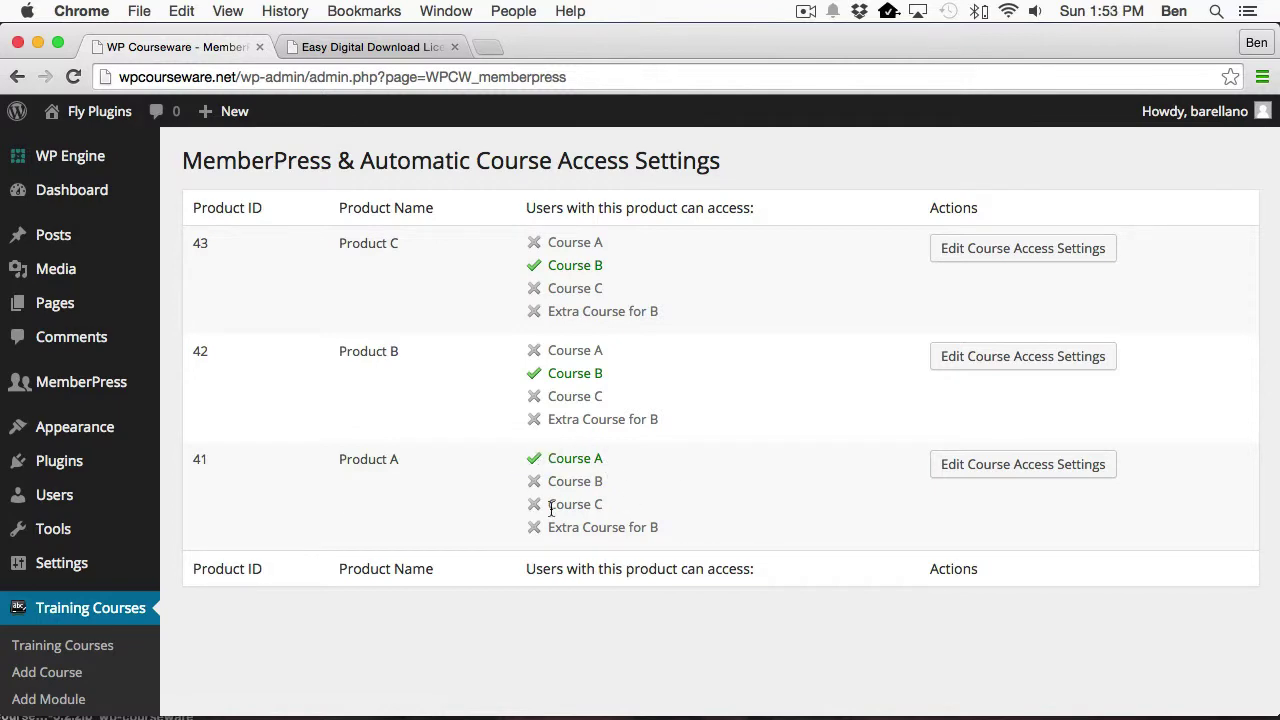
Start purchasing Product A on the site in Firefox.
{"action": "key", "text": "super+Tab"}
{"action": "key", "text": "super+Tab"}
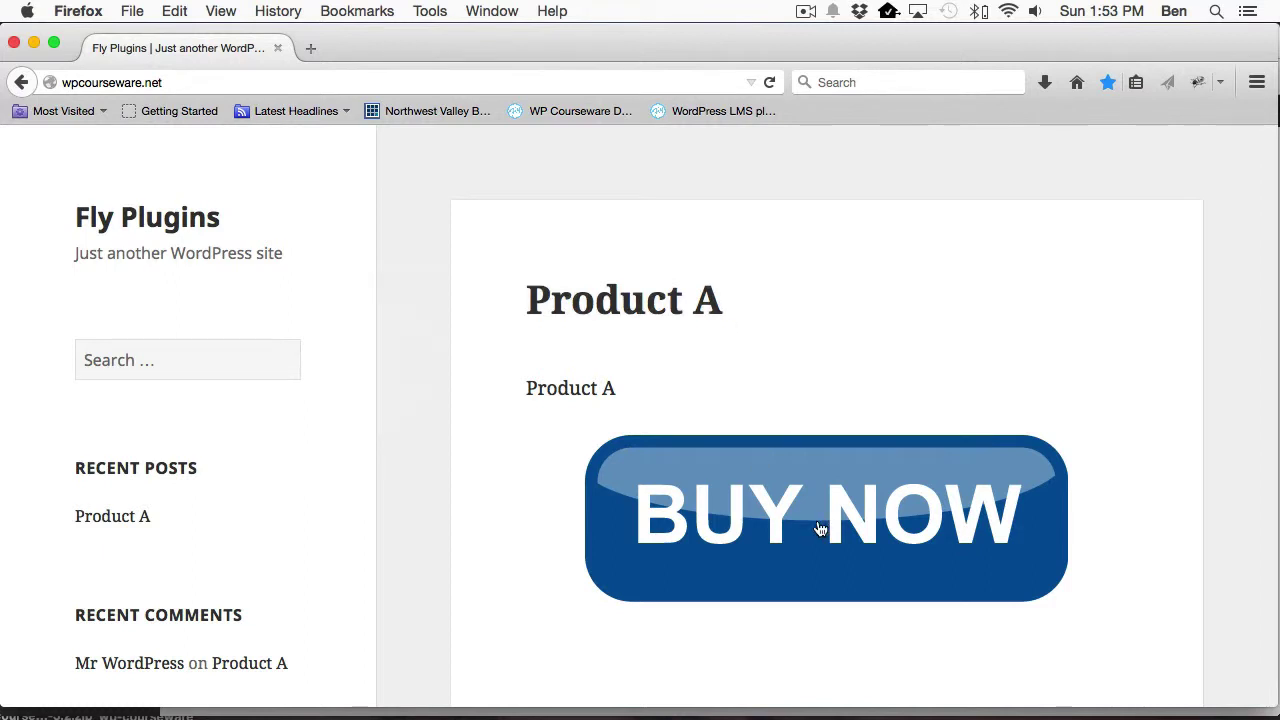
{"action": "left_click", "coordinate": [805, 530]}
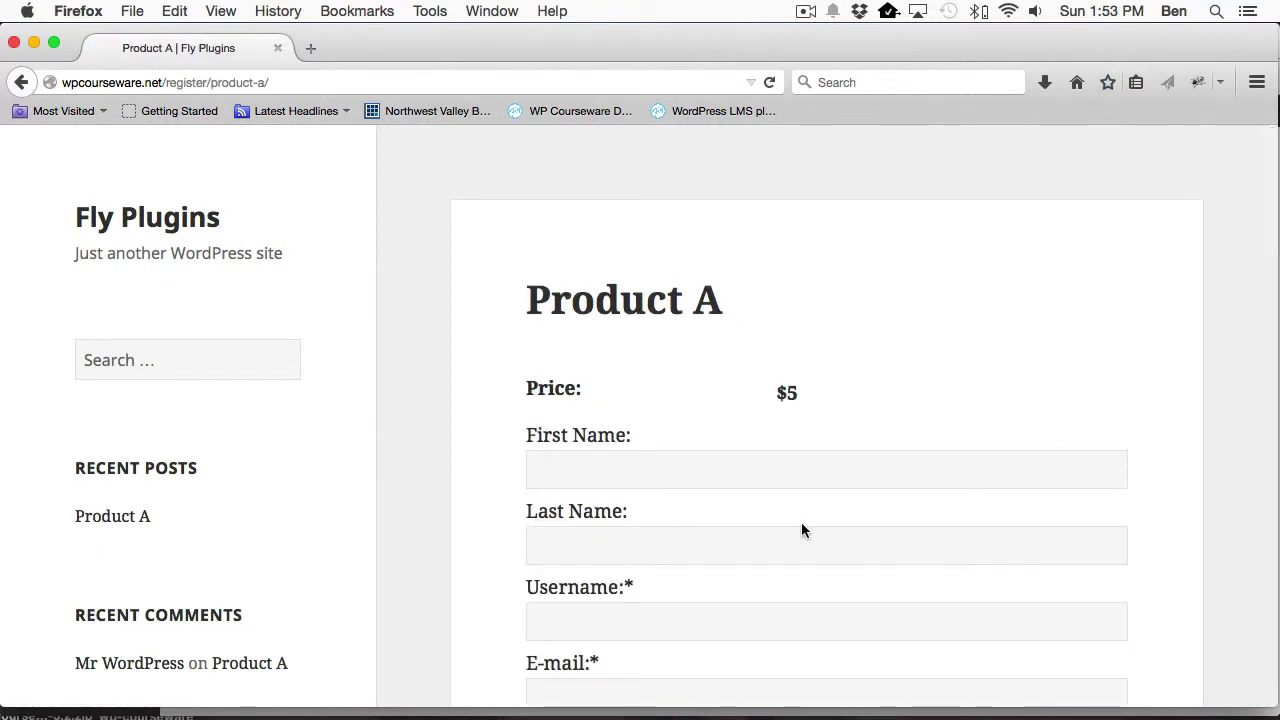
{"action": "scroll", "coordinate": [702, 502], "scroll_direction": "down", "scroll_amount": 3}
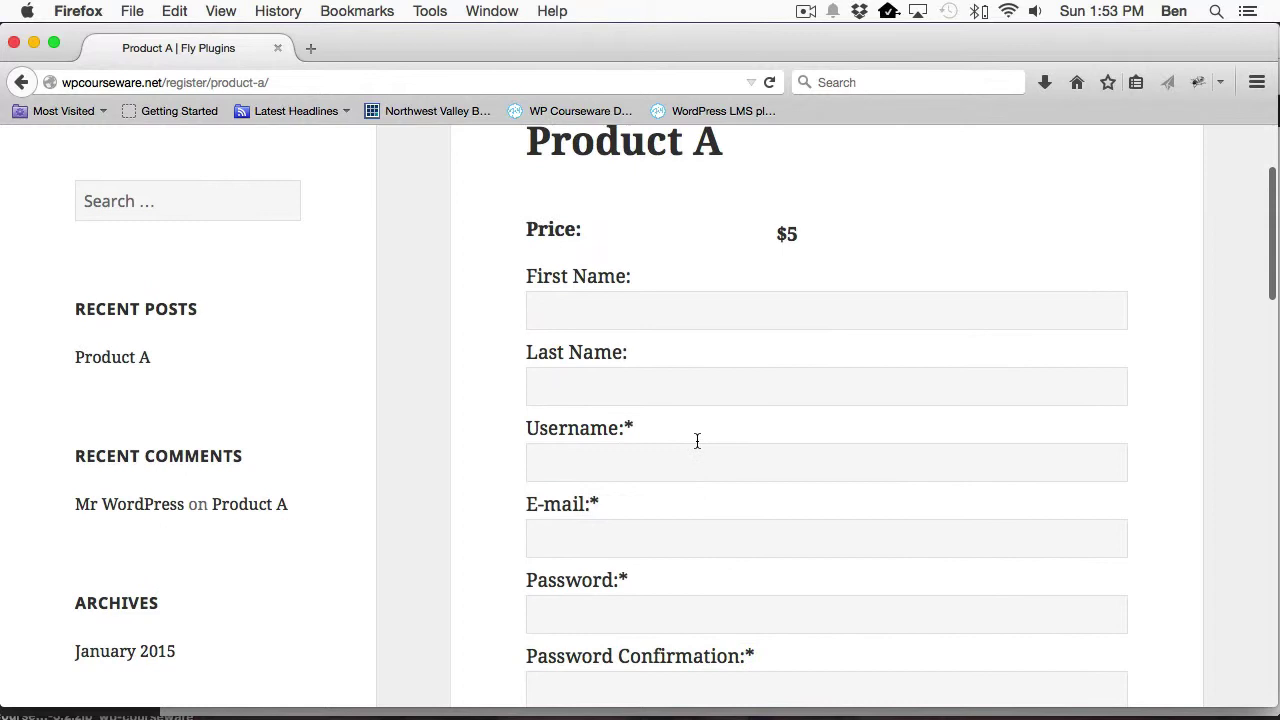
Enter the buyer's first name, last name and username in the sign-up form.
{"action": "left_click", "coordinate": [630, 318]}
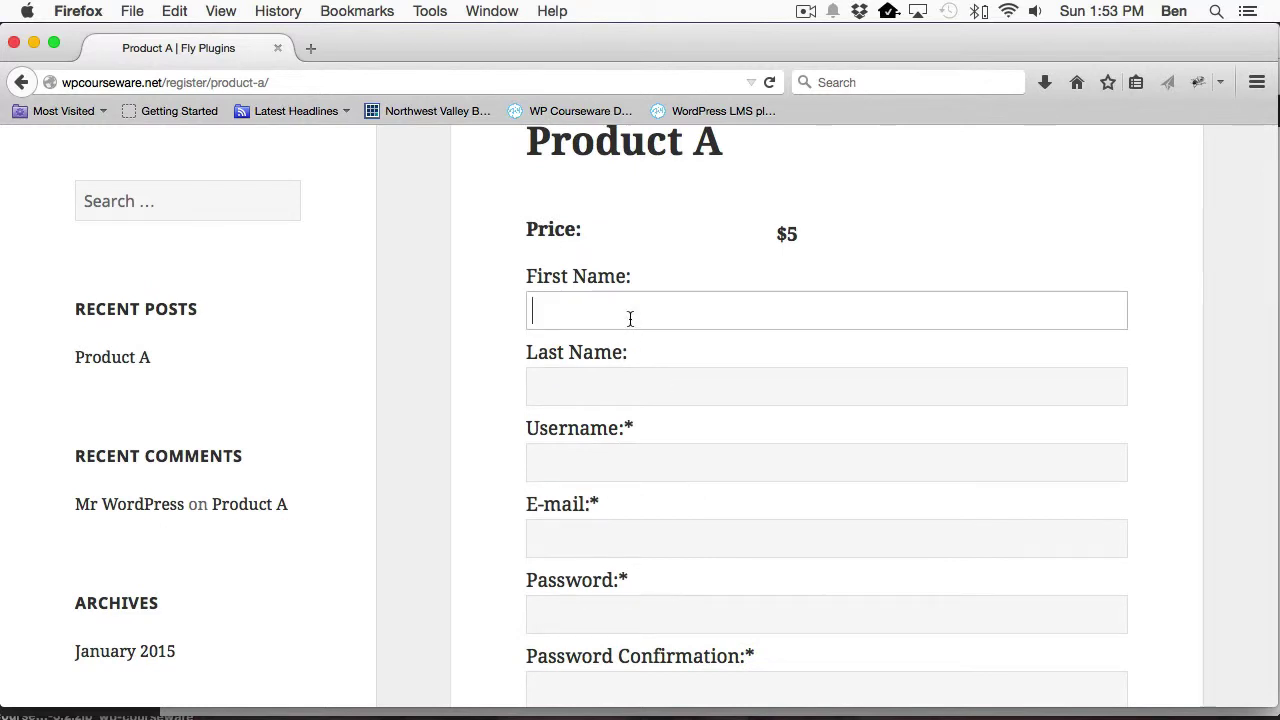
{"action": "type", "text": "Jim"}
{"action": "key", "text": "Tab"}
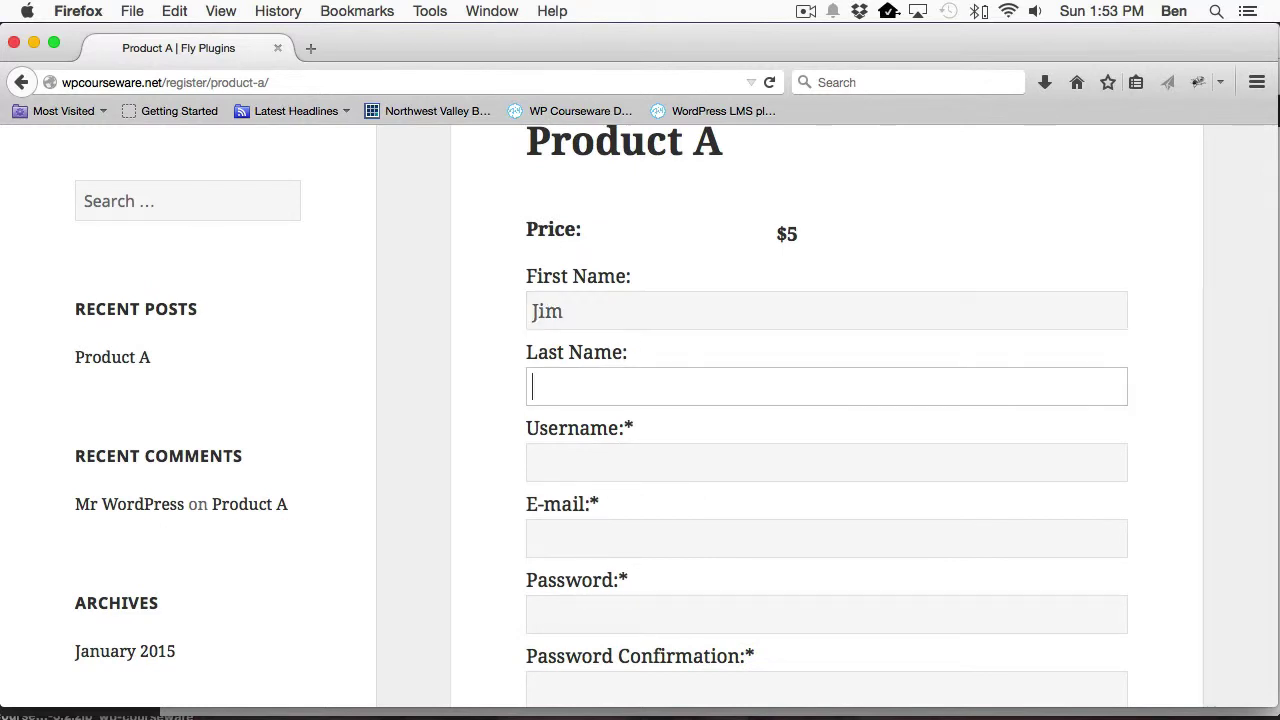
{"action": "type", "text": "Jim"}
{"action": "key", "text": "Tab"}
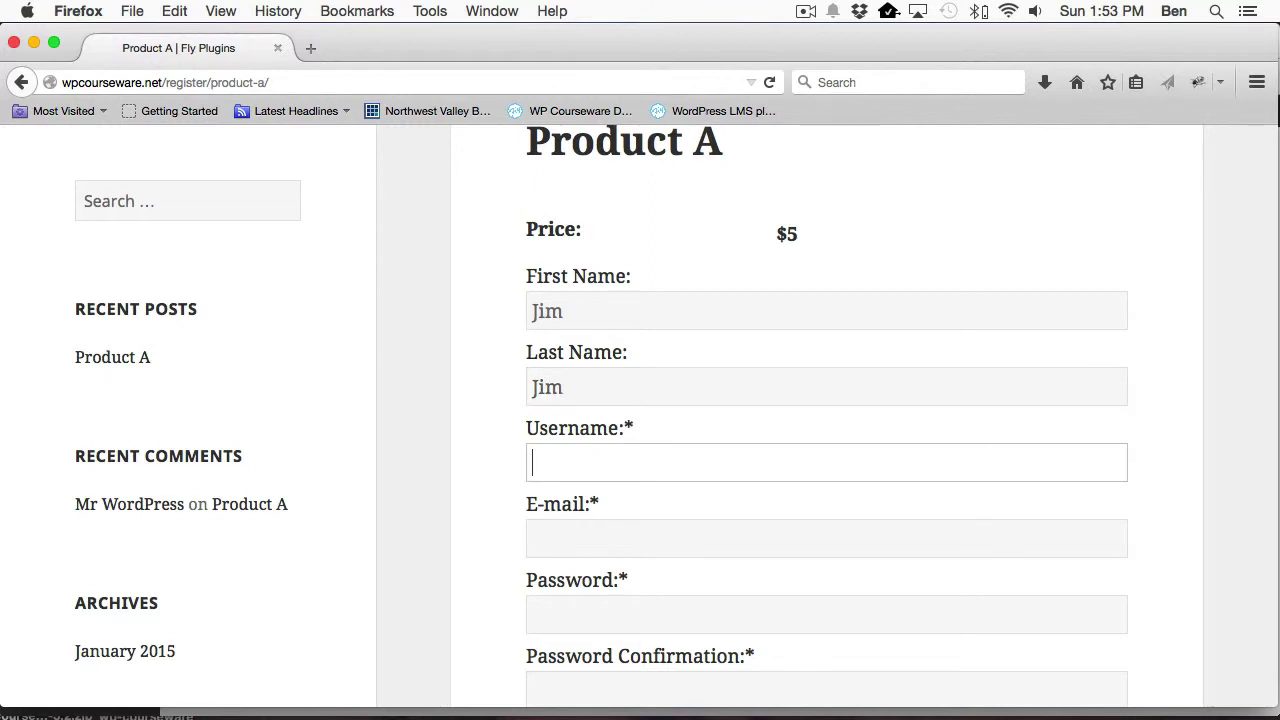
{"action": "type", "text": "jim"}
{"action": "key", "text": "Tab"}
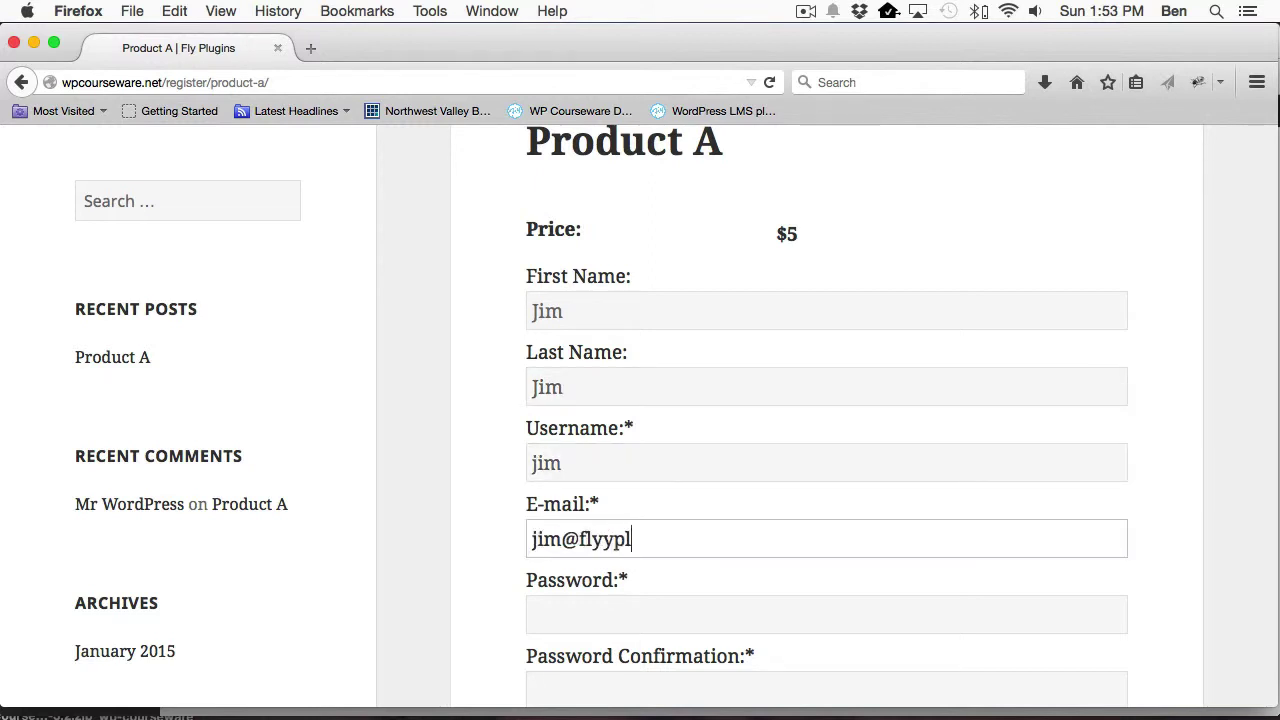
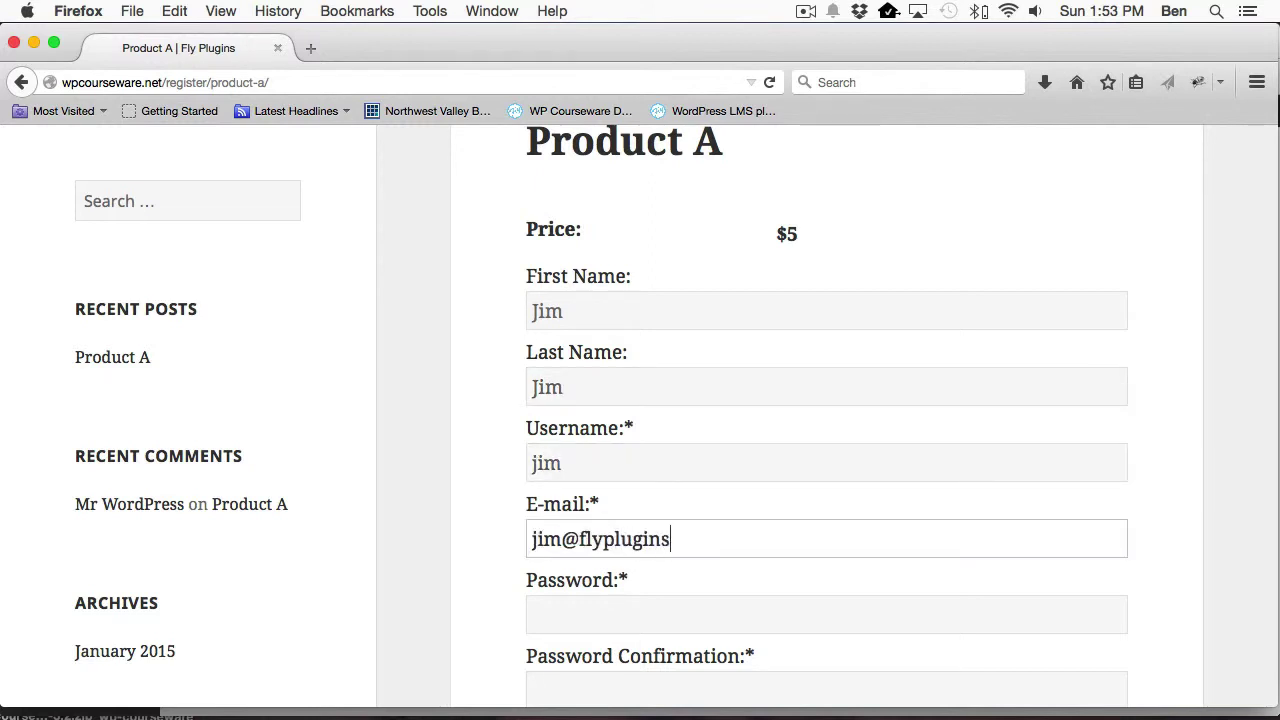
Fill in the buyer's e-mail, password and password confirmation, then submit the sign-up.
{"action": "key", "text": "Tab"}
{"action": "type", "text": "password"}
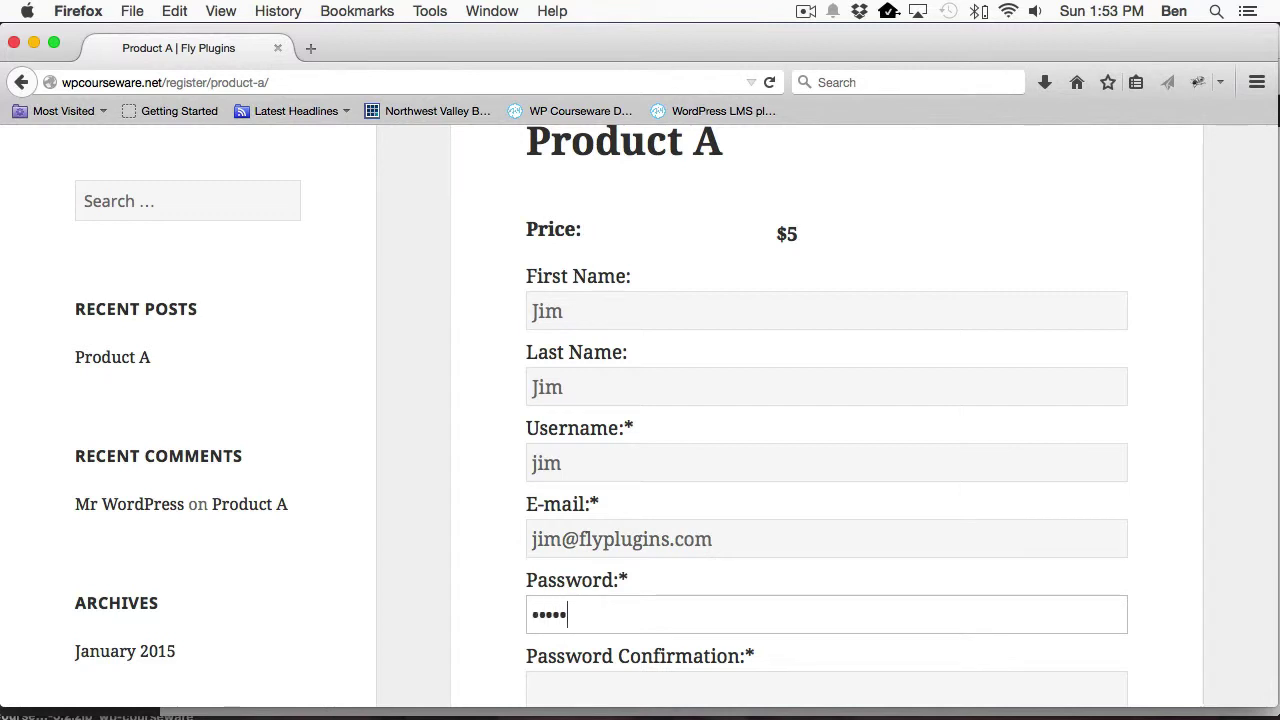
{"action": "key", "text": "Tab"}
{"action": "type", "text": "password"}
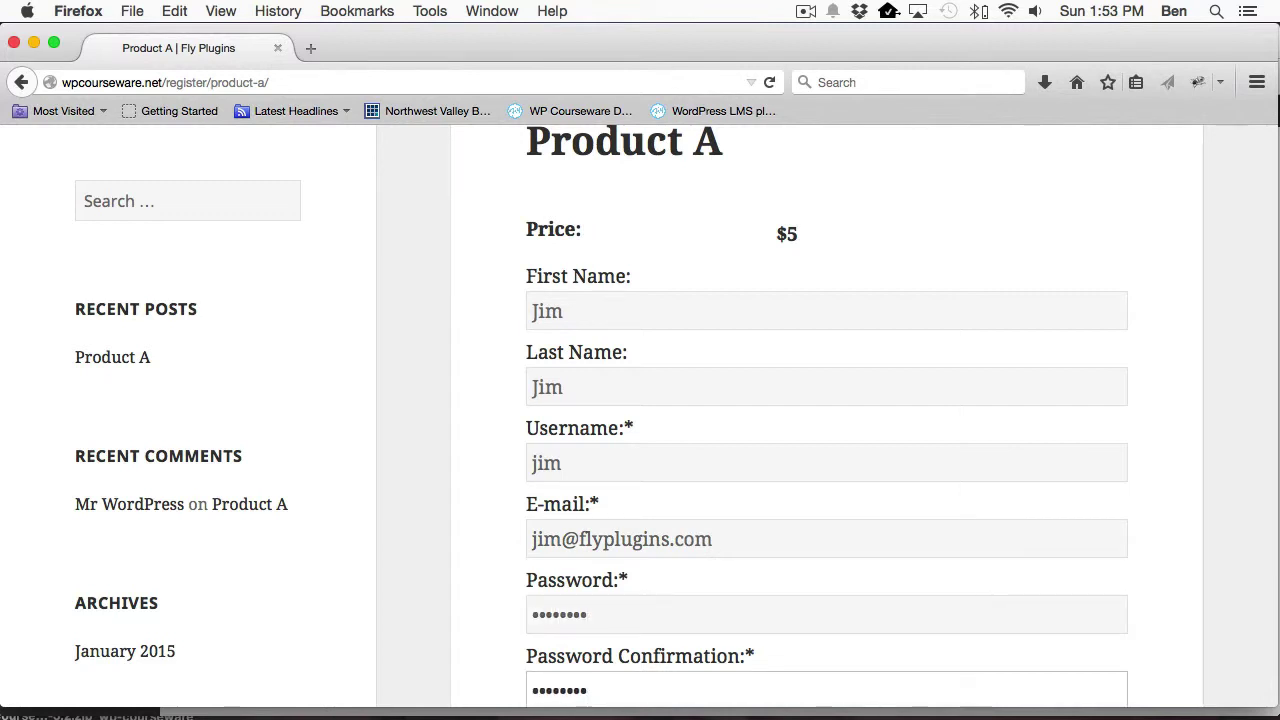
{"action": "scroll", "coordinate": [657, 377], "scroll_direction": "down", "scroll_amount": 5}
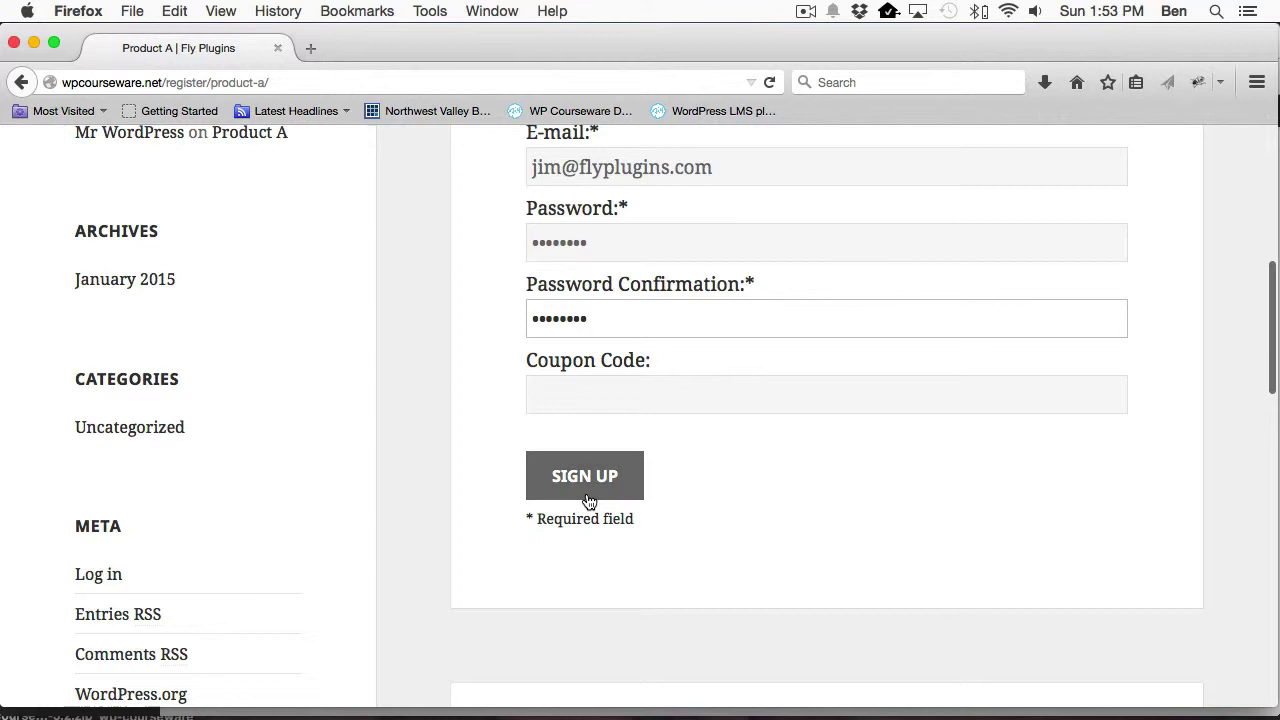
{"action": "left_click", "coordinate": [590, 493]}
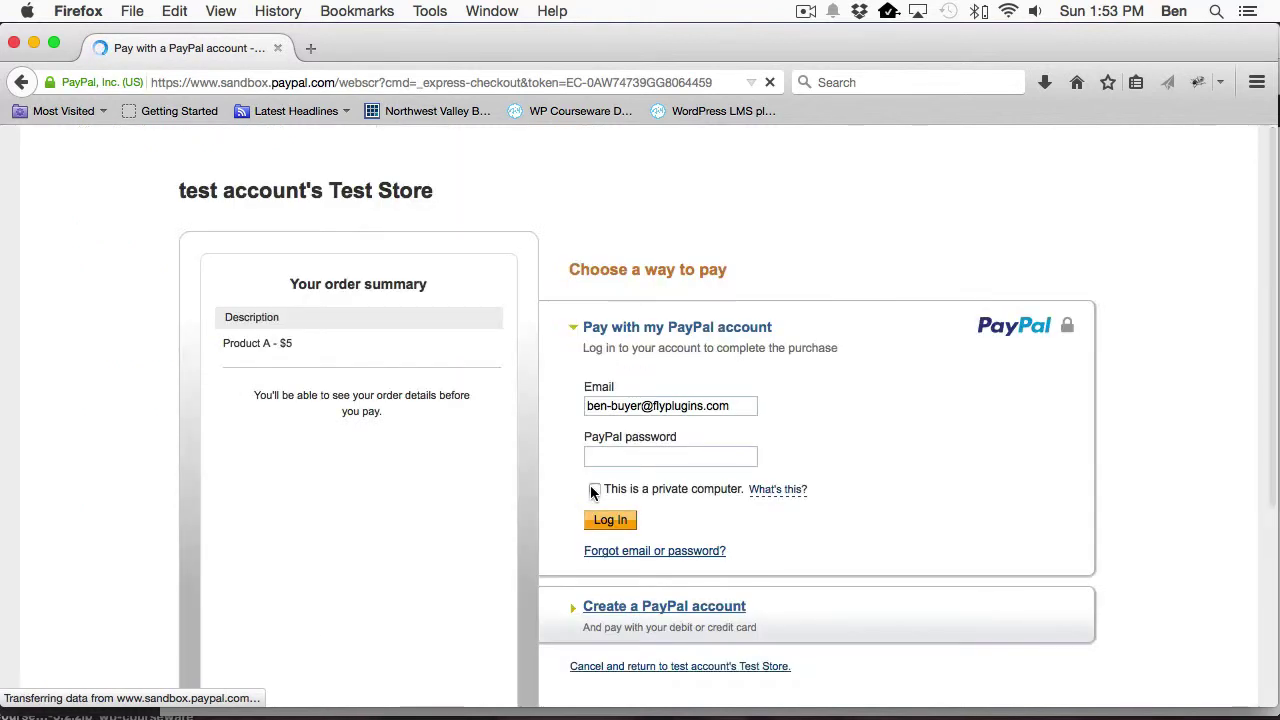
Log in with the test buyer's PayPal password and approve the $5 Product A payment.
{"action": "left_click", "coordinate": [659, 455]}
{"action": "type", "text": "•••"}
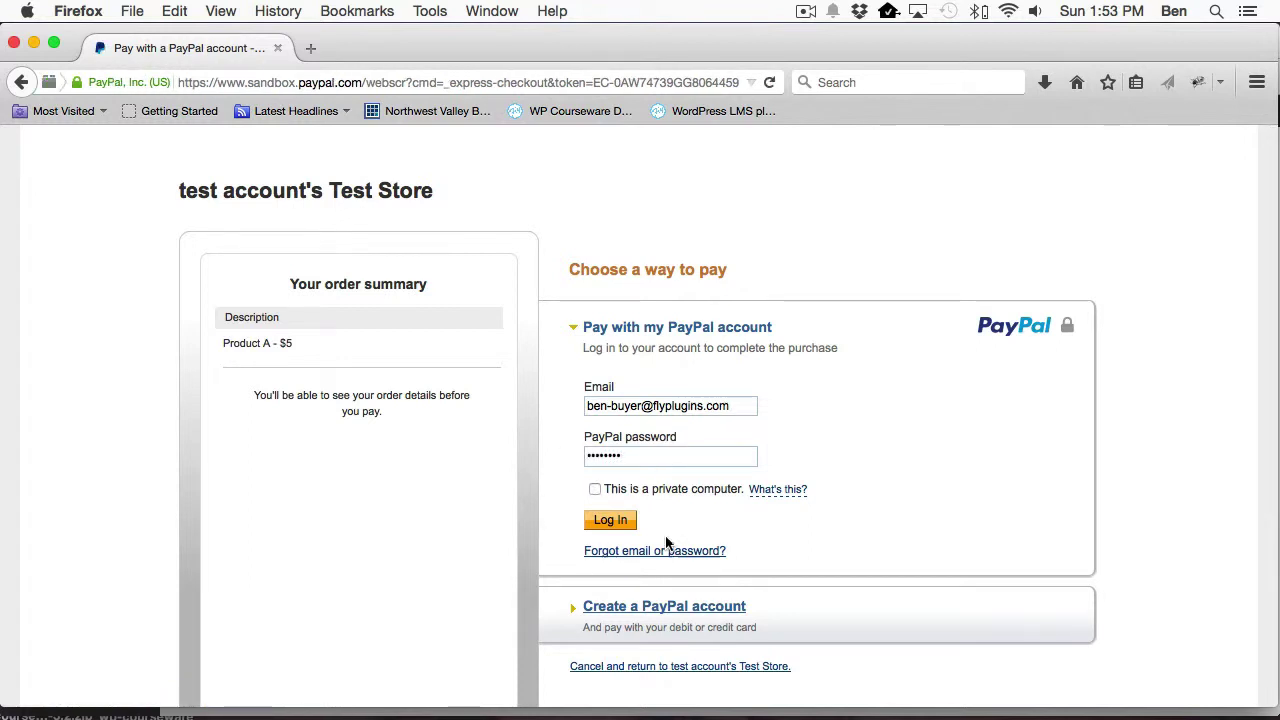
{"action": "left_click", "coordinate": [612, 521]}
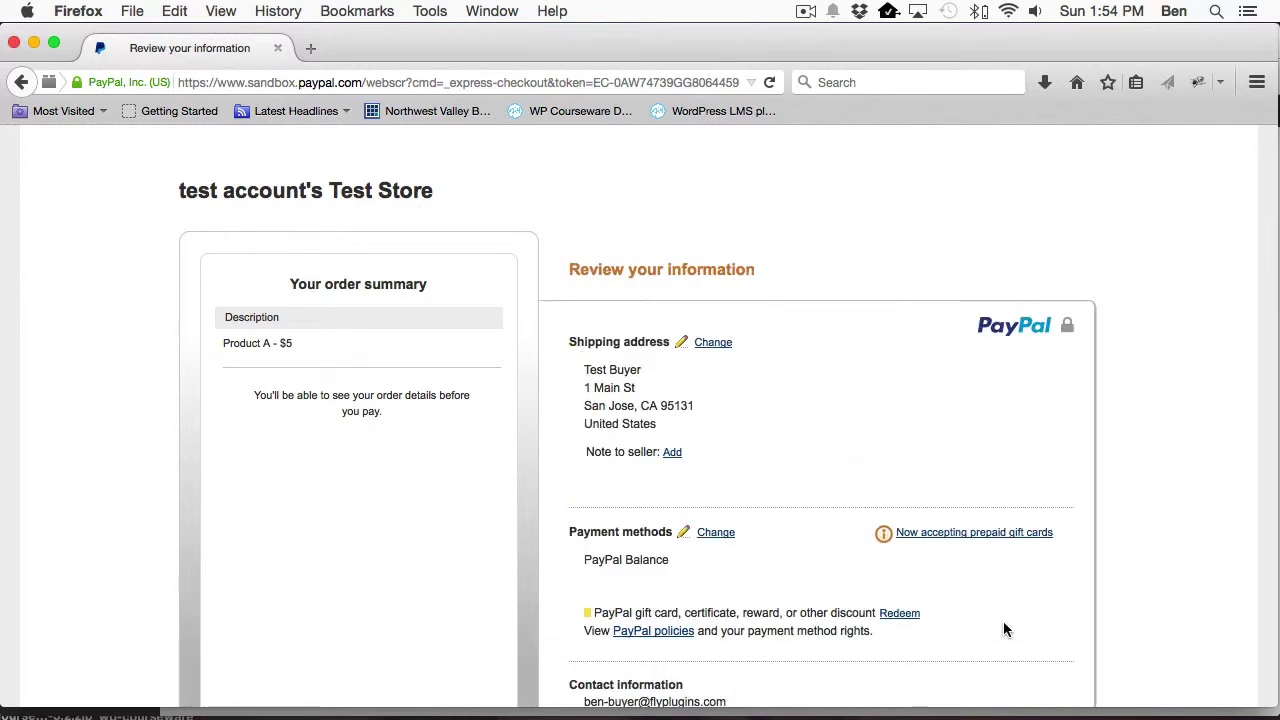
{"action": "scroll", "coordinate": [1006, 629], "scroll_direction": "down", "scroll_amount": 5}
{"action": "left_click", "coordinate": [588, 502]}
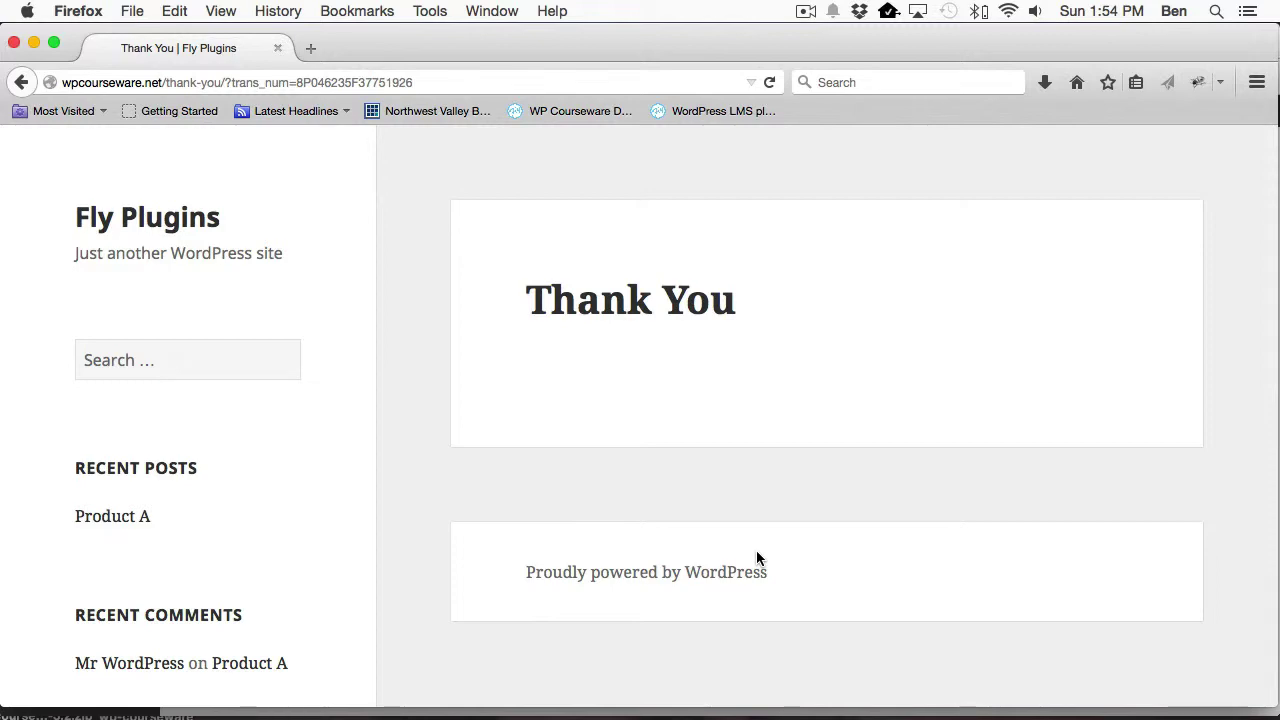
Check the WordPress Users list for the Product A buyers enrolled in Course A.
{"action": "key", "text": "super+Tab"}
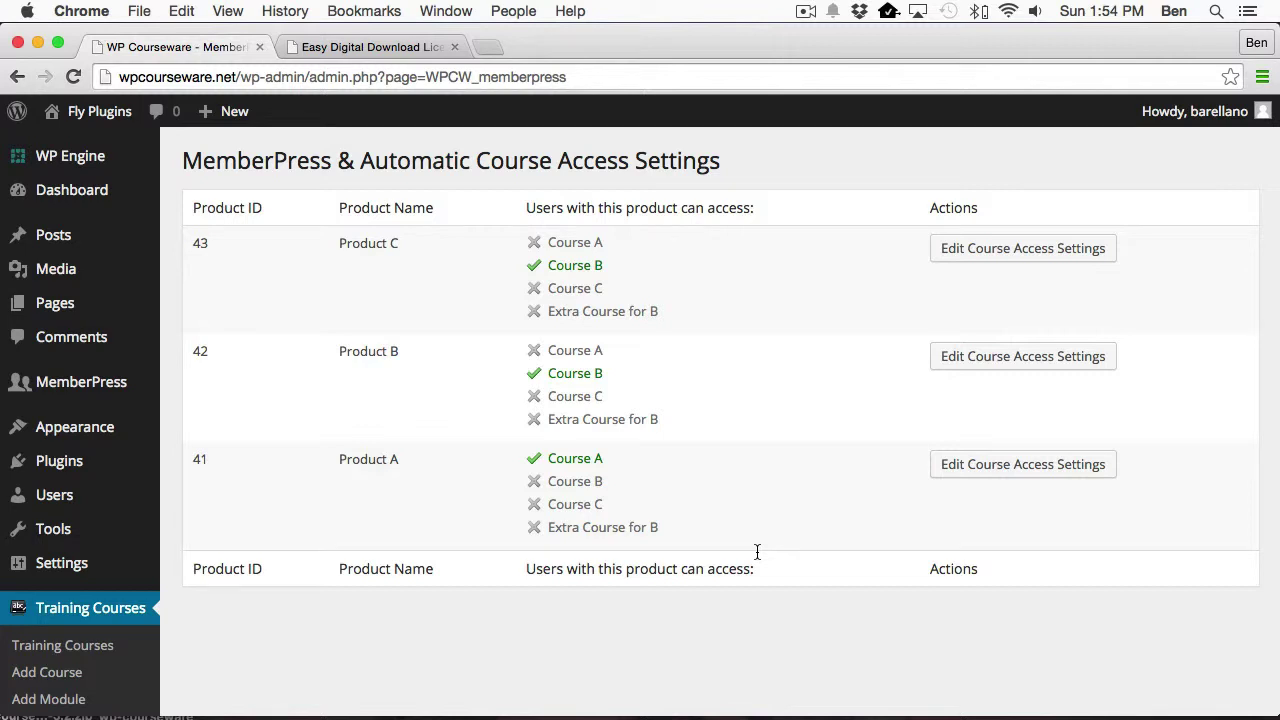
{"action": "left_click", "coordinate": [42, 497]}
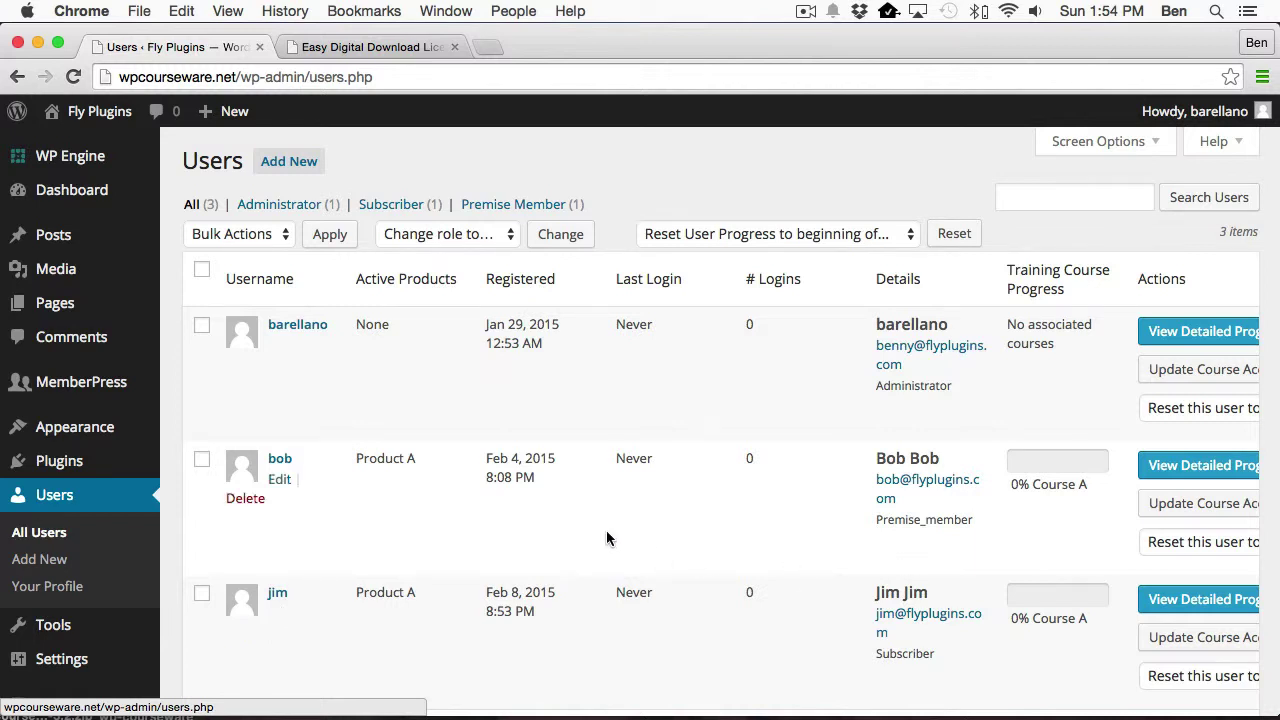
{"action": "scroll", "coordinate": [129, 510], "scroll_direction": "down", "scroll_amount": 4}
Open the Training Courses > MemberPress summary and edit Product A's course access settings.
{"action": "mouse_move", "coordinate": [129, 510]}
{"action": "mouse_move", "coordinate": [94, 583]}
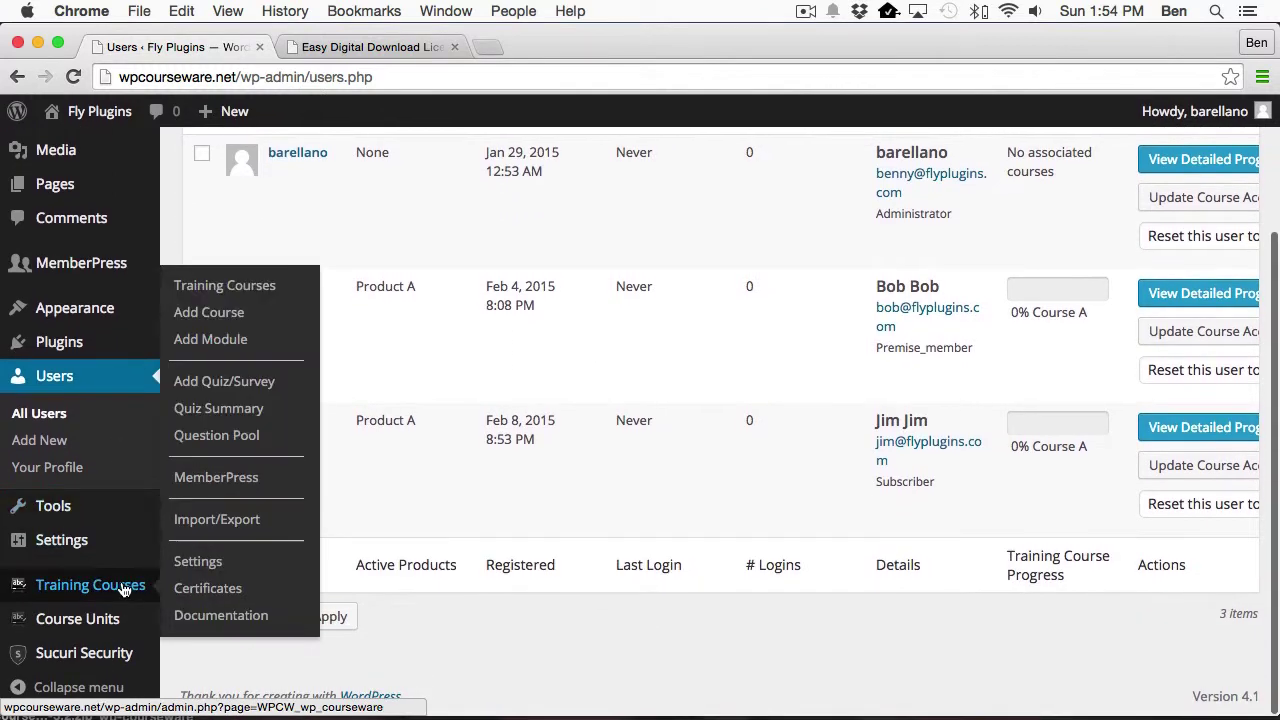
{"action": "left_click", "coordinate": [215, 479]}
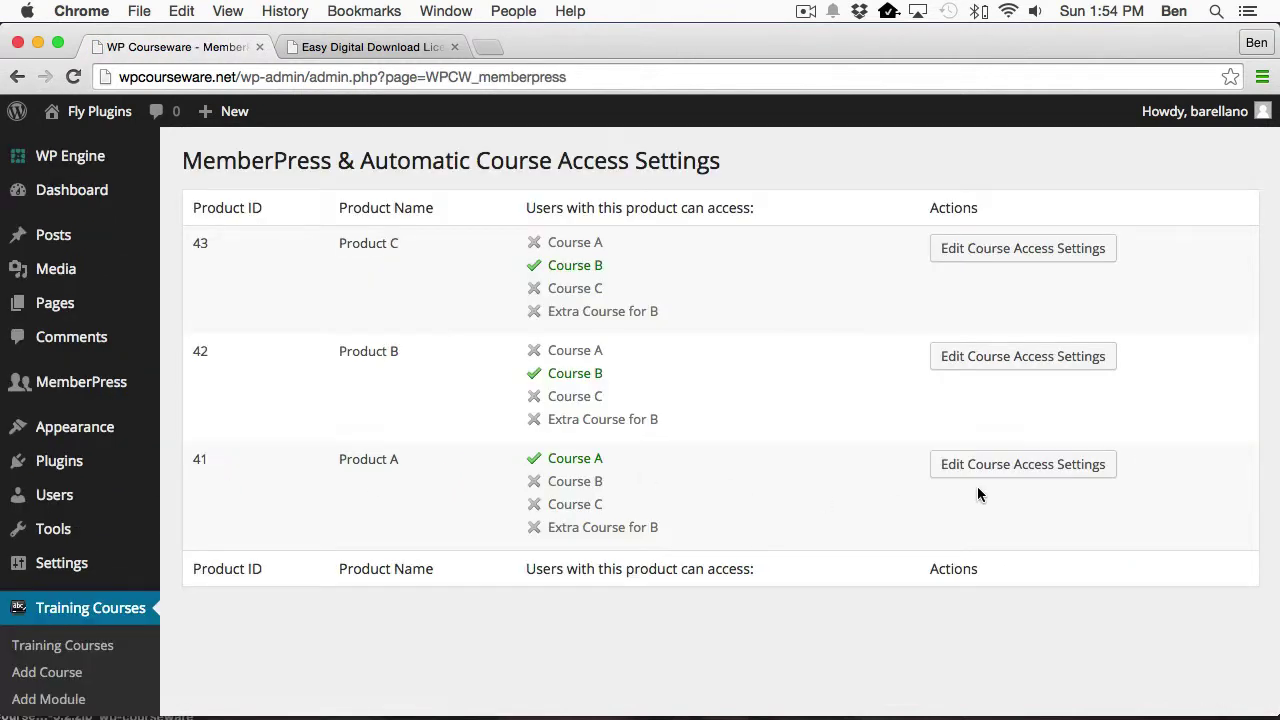
{"action": "left_click", "coordinate": [989, 478]}
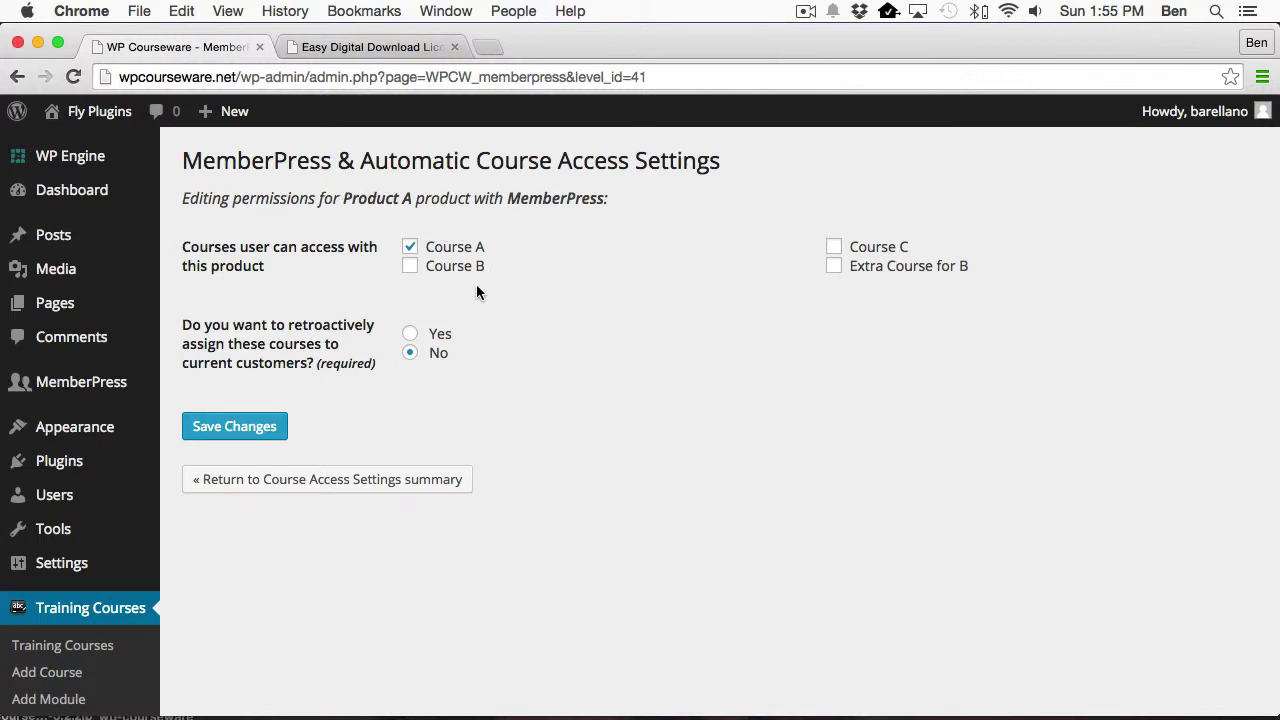
Add Course B to Product A, set retroactive assignment to Yes, and save the changes.
{"action": "left_click", "coordinate": [409, 268]}
{"action": "left_click", "coordinate": [410, 334]}
{"action": "left_click", "coordinate": [252, 428]}
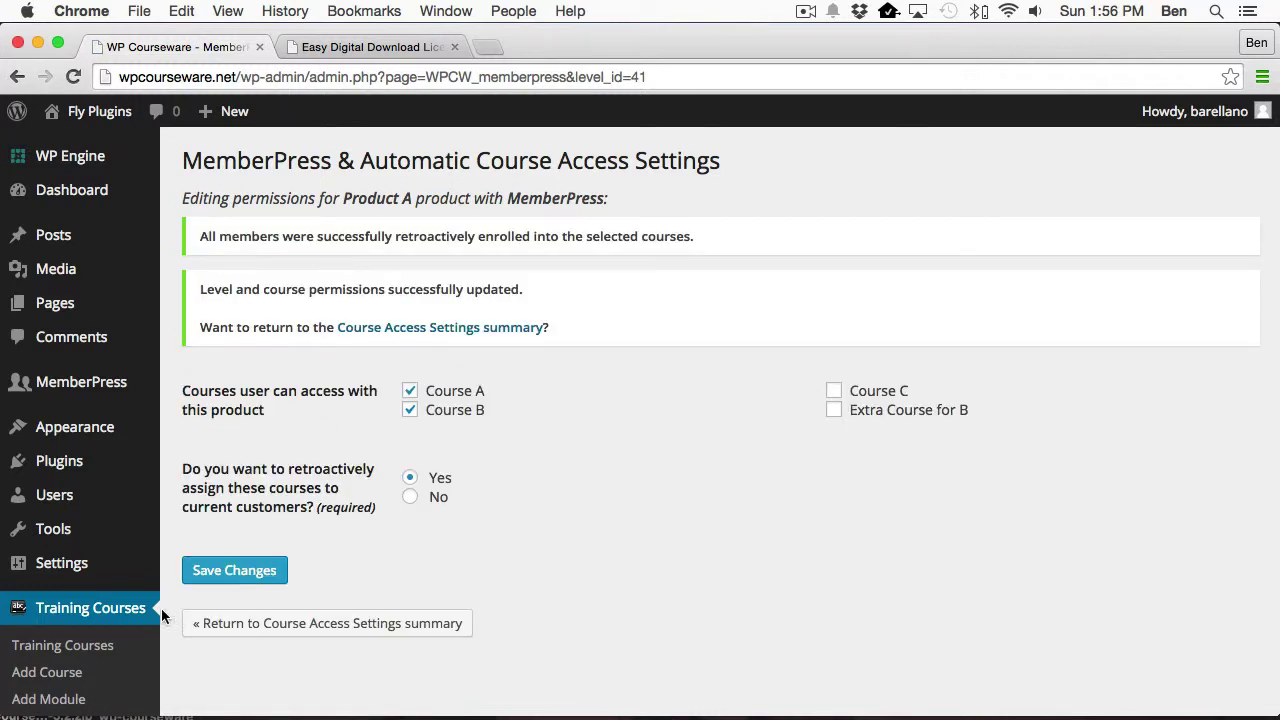
Open the Users list and confirm both Product A members show Course A and Course B at 0%.
{"action": "left_click", "coordinate": [56, 497]}
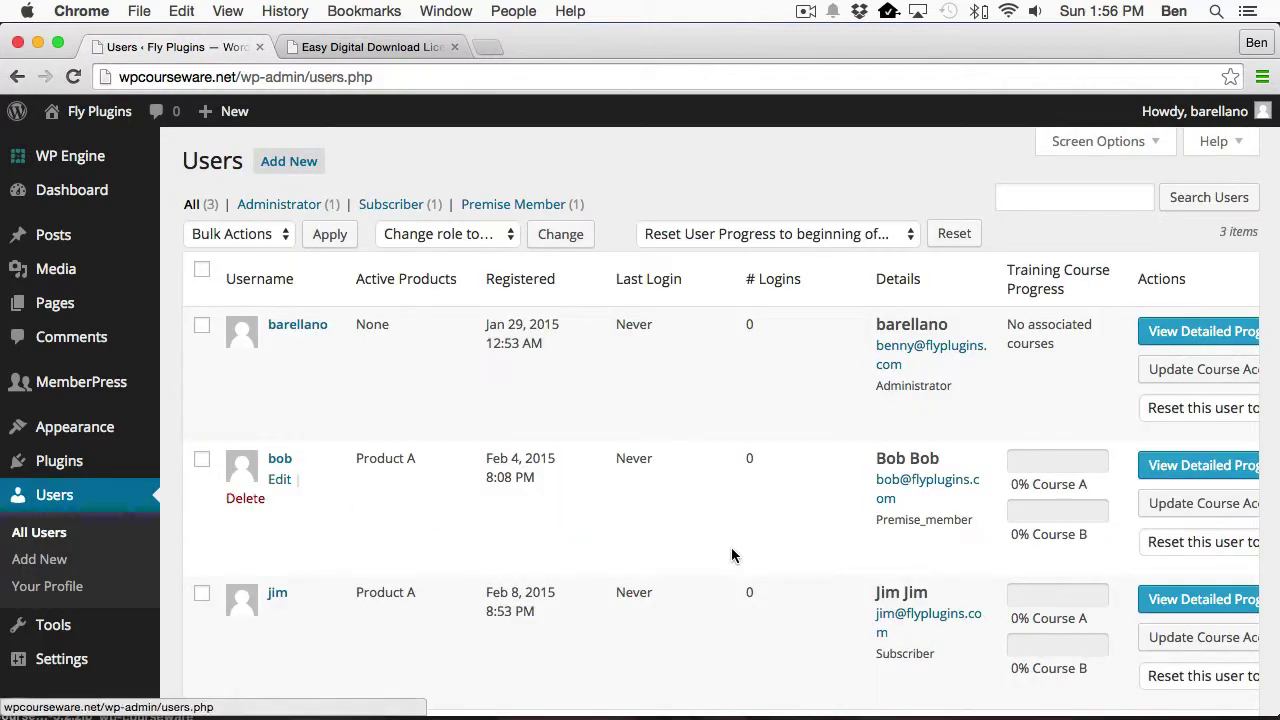
{"action": "scroll", "coordinate": [780, 555], "scroll_direction": "down", "scroll_amount": 3}
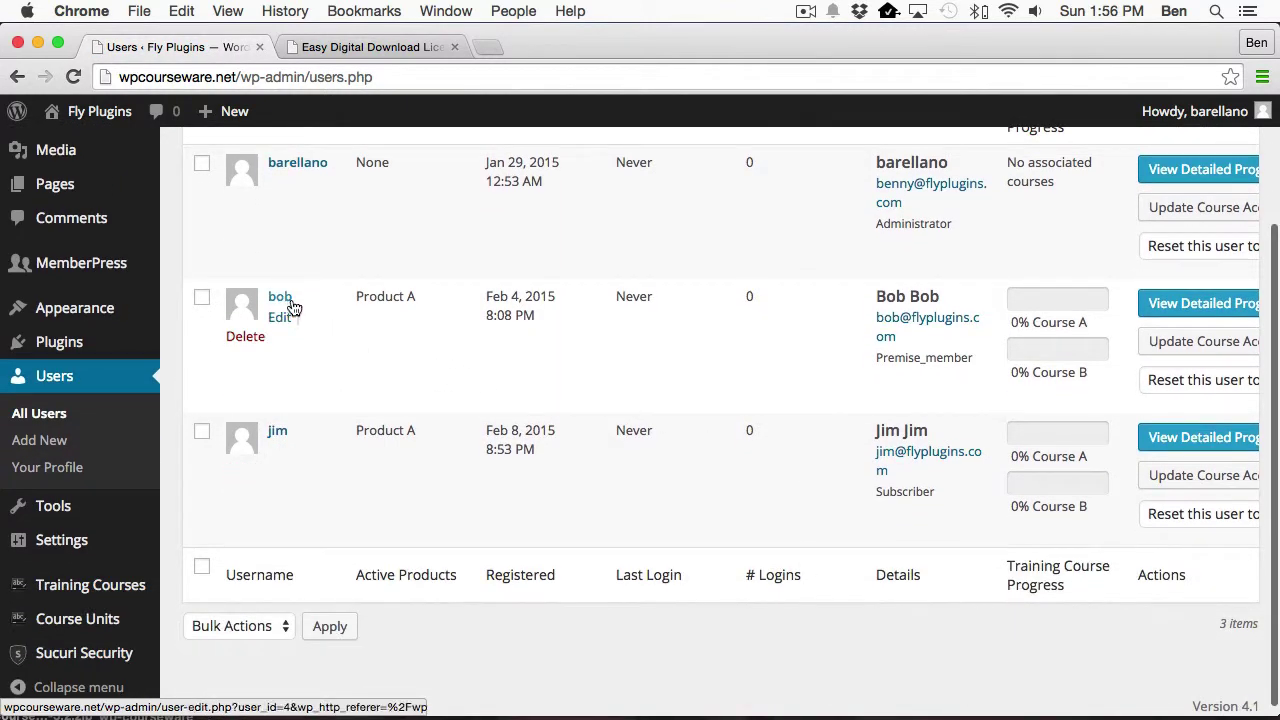